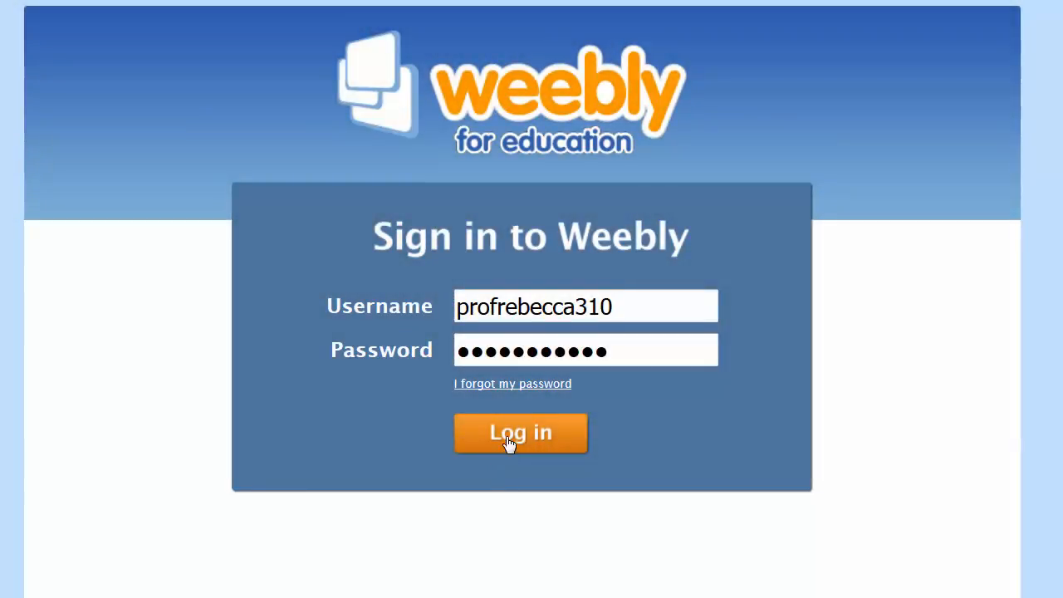
Step: Log in to the account and open the 310 Test Company site for editing
left_click(509, 445)
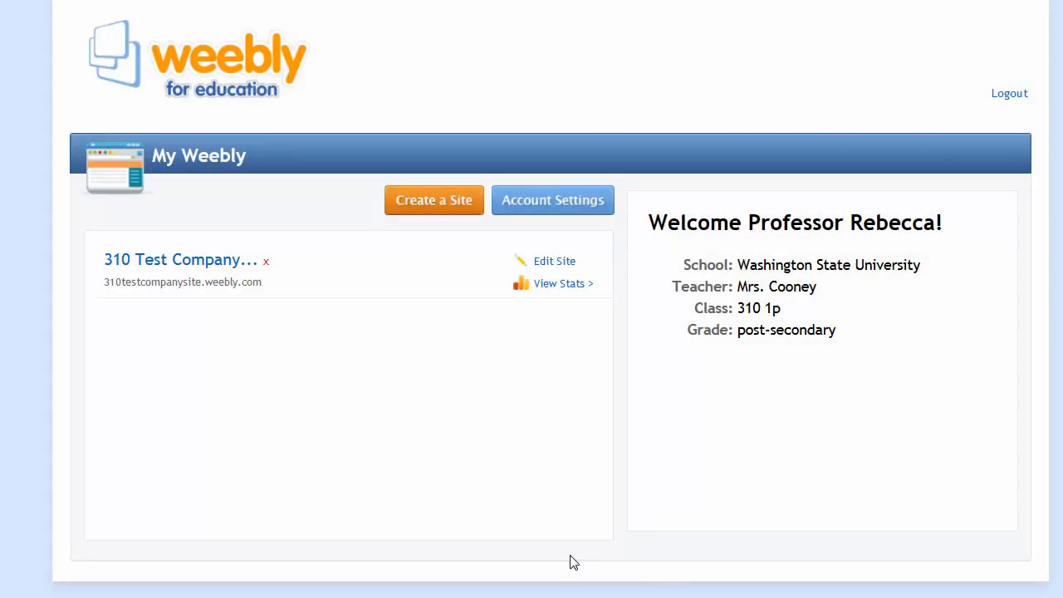
left_click(548, 263)
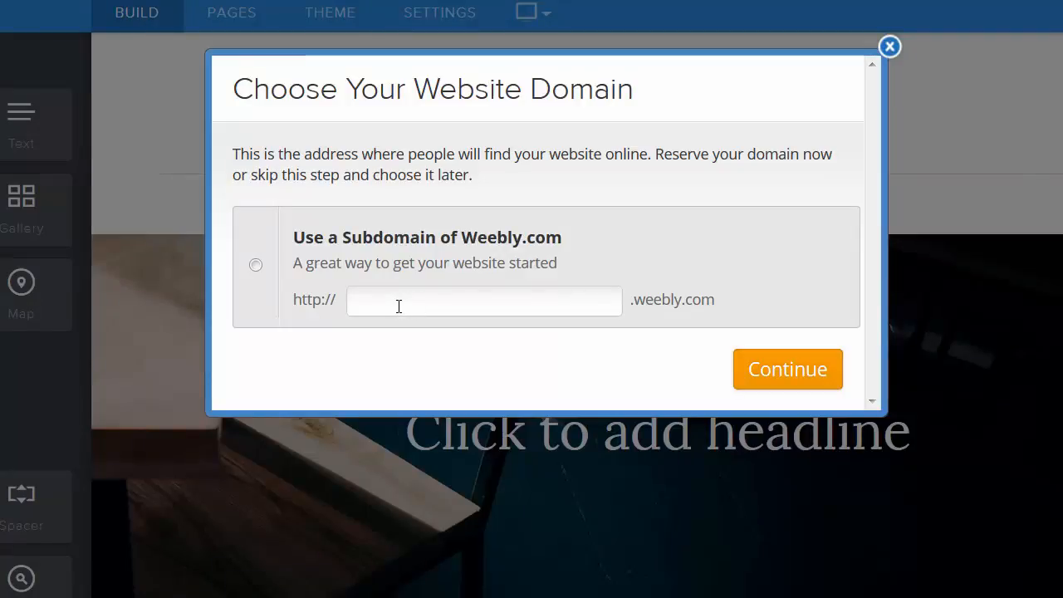
Step: Choose the Weebly subdomain WorldCupSportsBar as the website's address and continue to the editor
left_click(399, 306)
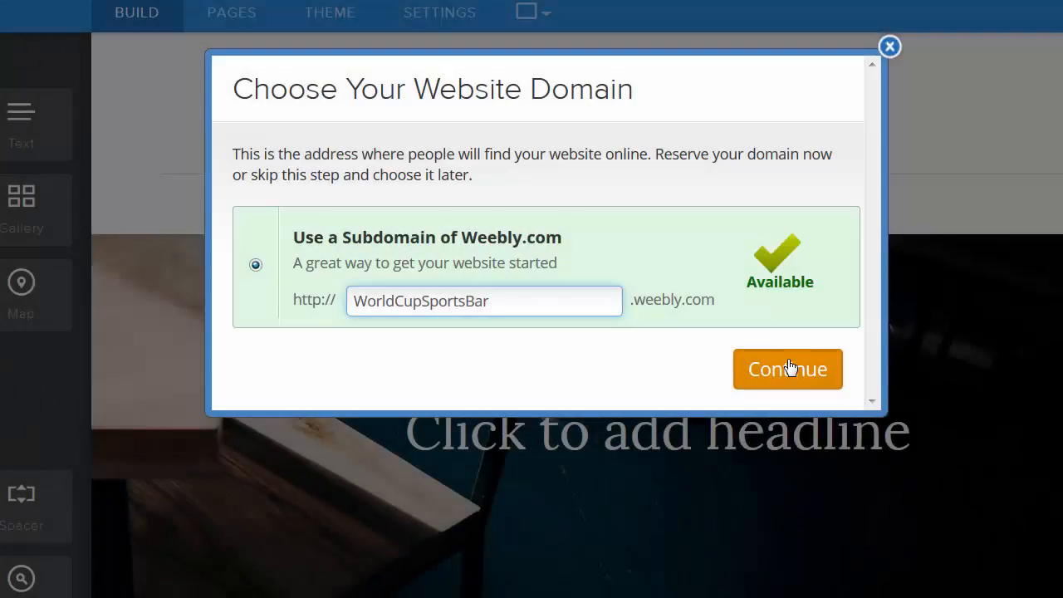
left_click(798, 369)
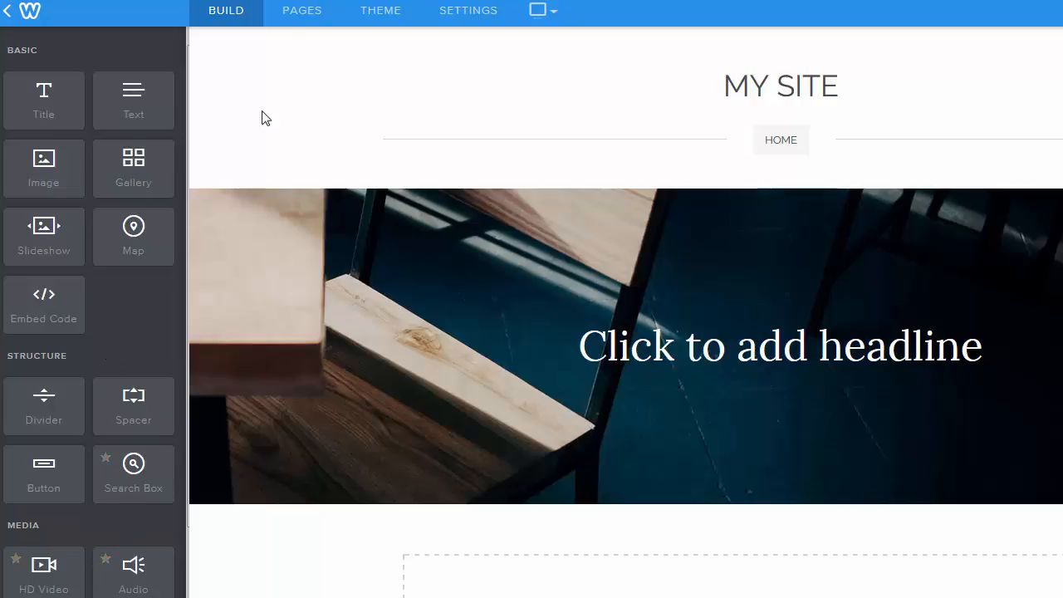
Step: Look through the site's page list and the theme design options
left_click(300, 11)
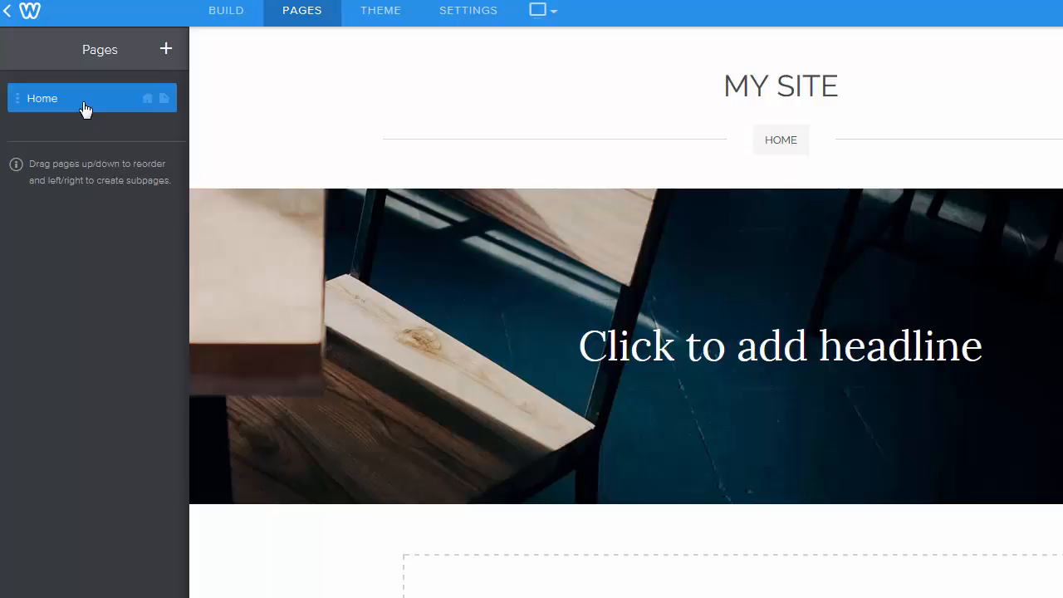
left_click(385, 13)
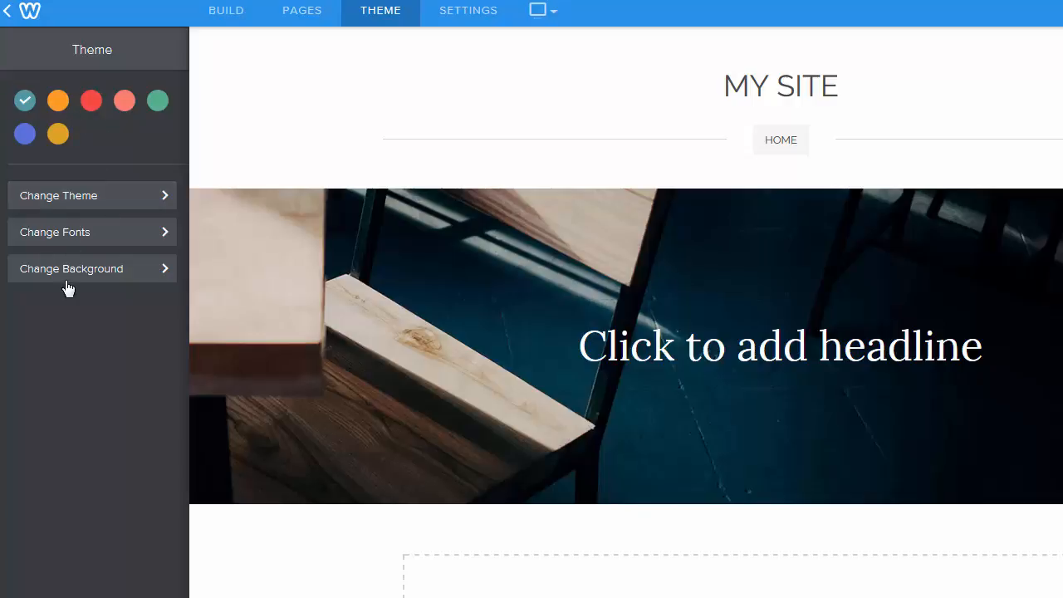
left_click(91, 202)
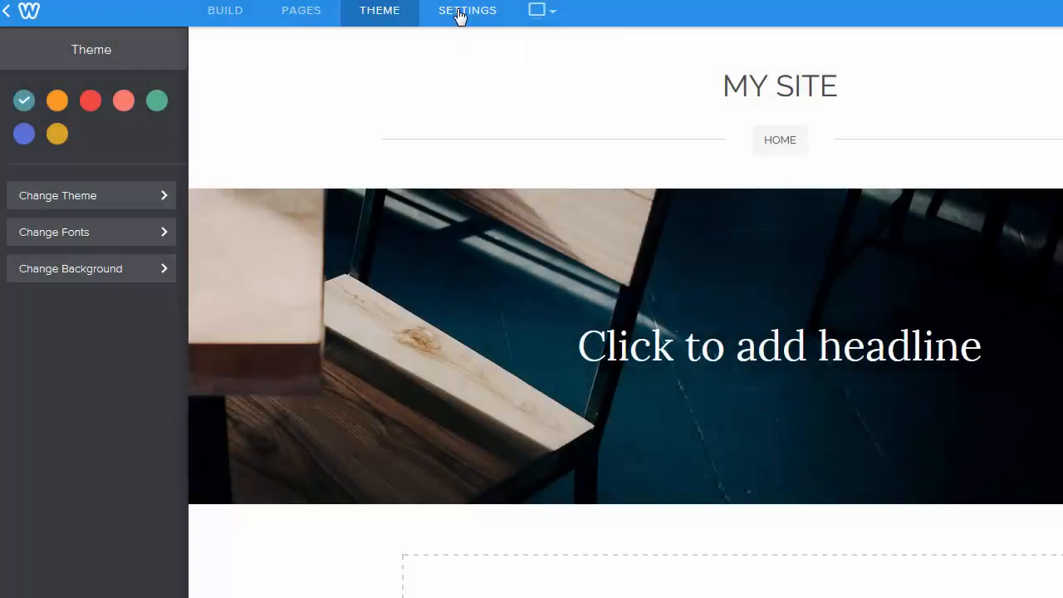
Step: Change the site title to 310 Test Company Site in the general site settings
left_click(460, 13)
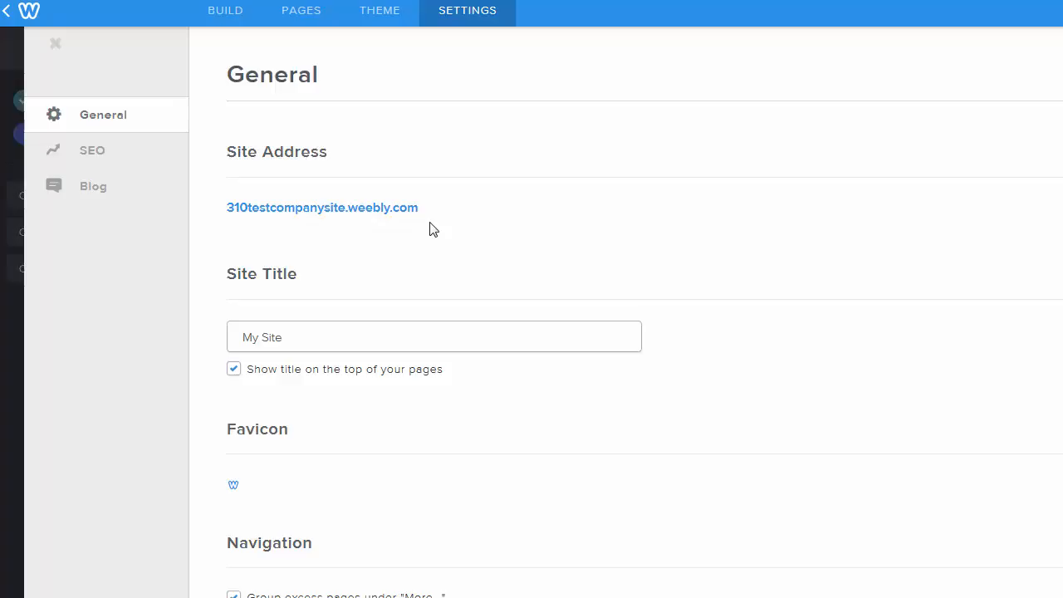
left_click_drag(302, 337, 108, 338)
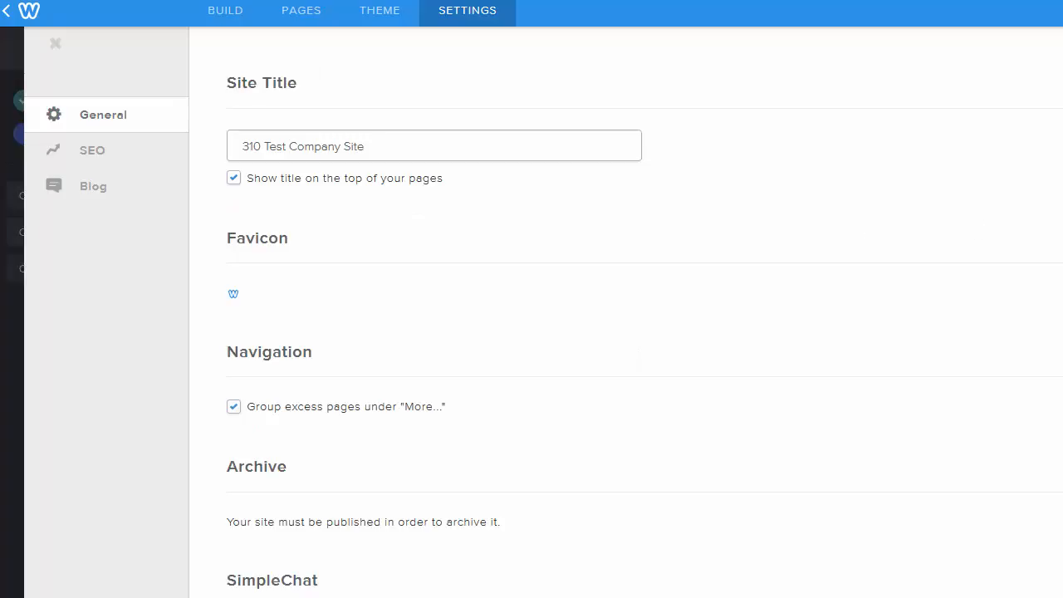
Step: Review the remaining general site settings, the SEO settings and the blog settings
scroll(645, 317, "down", 5)
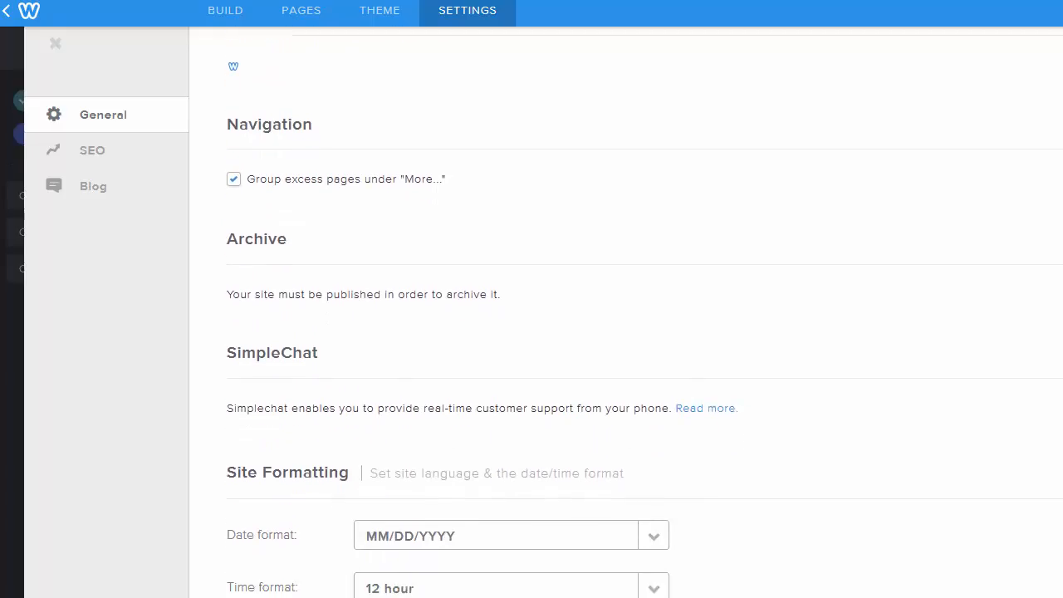
scroll(644, 311, "down", 3)
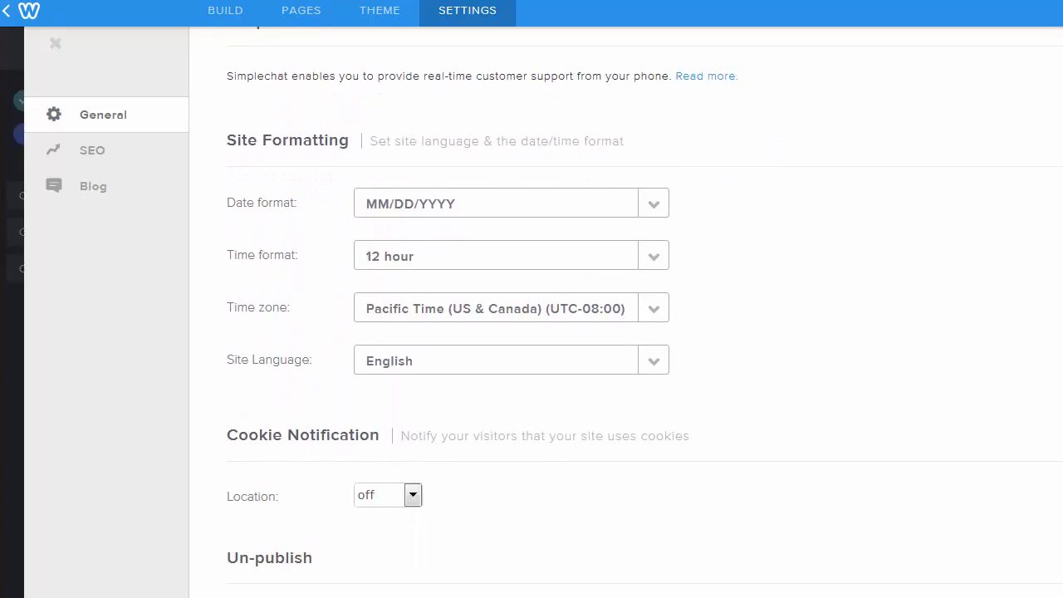
scroll(644, 316, "up", 2)
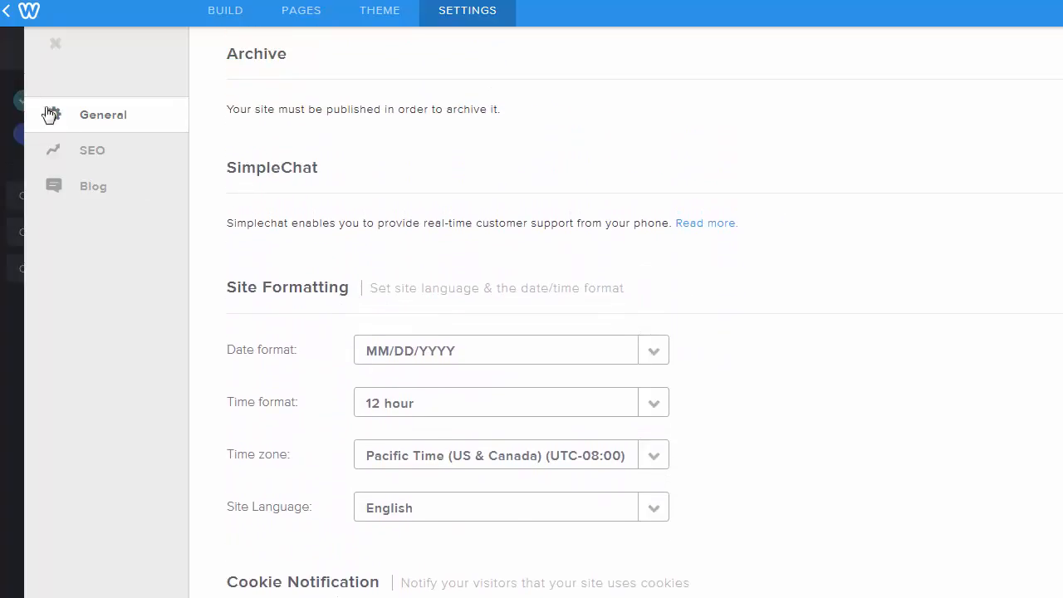
left_click(92, 153)
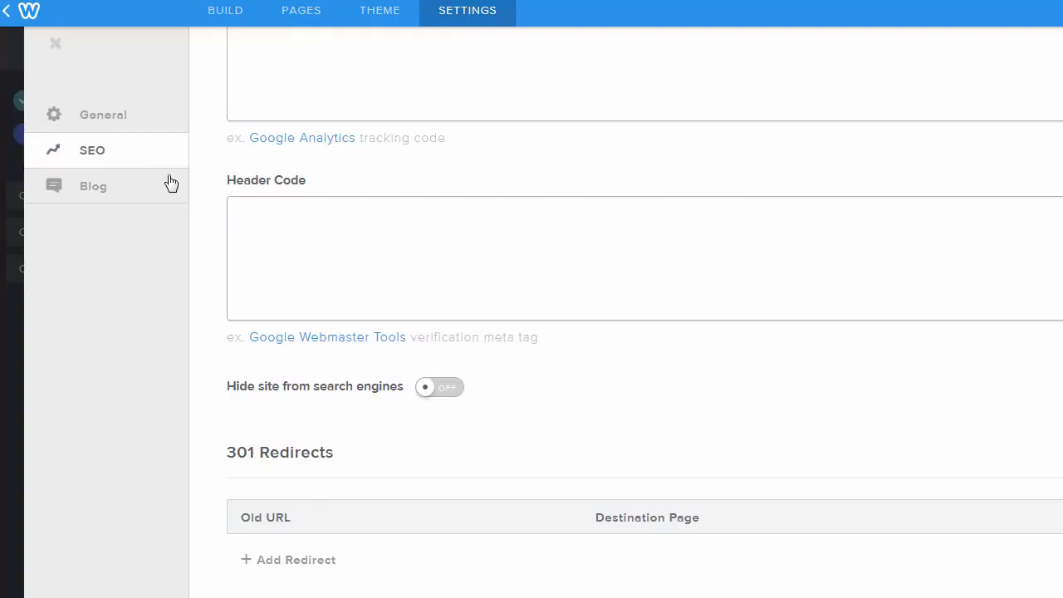
left_click(88, 190)
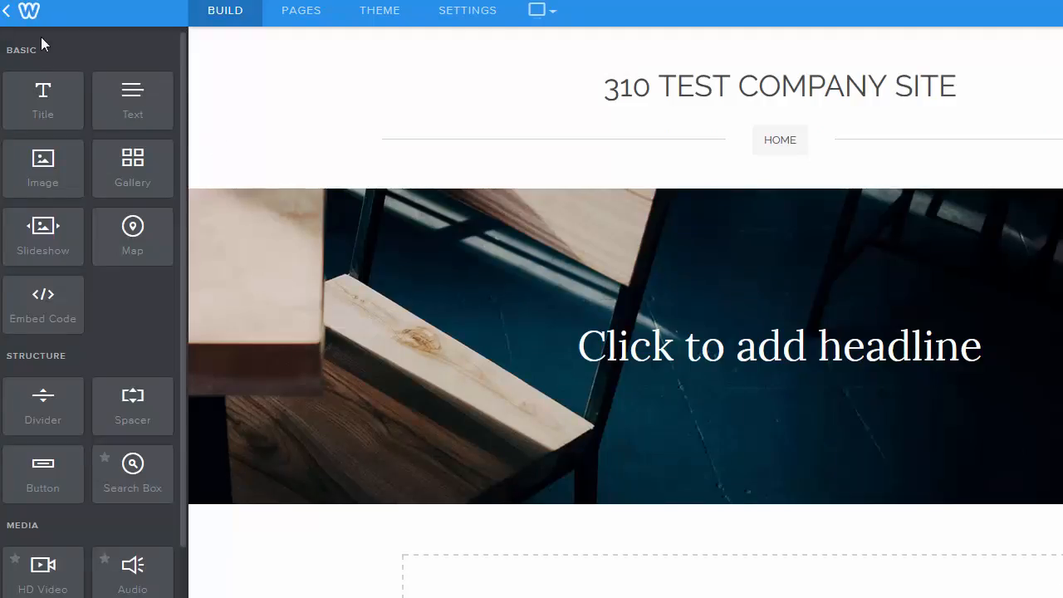
Step: Return to the site dashboard and open the password change option in the account's user settings
left_click(20, 10)
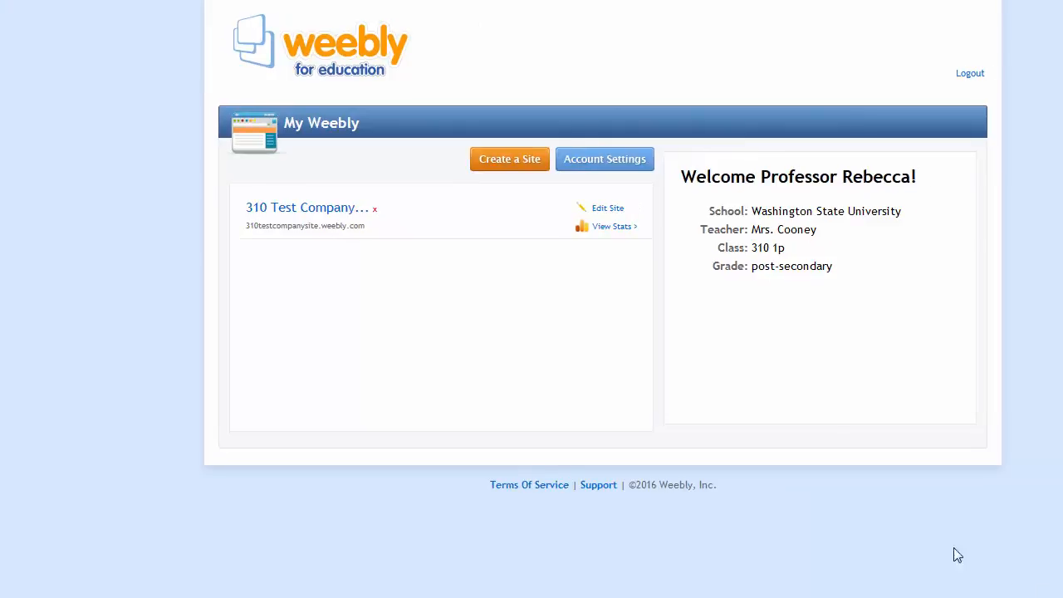
left_click(599, 162)
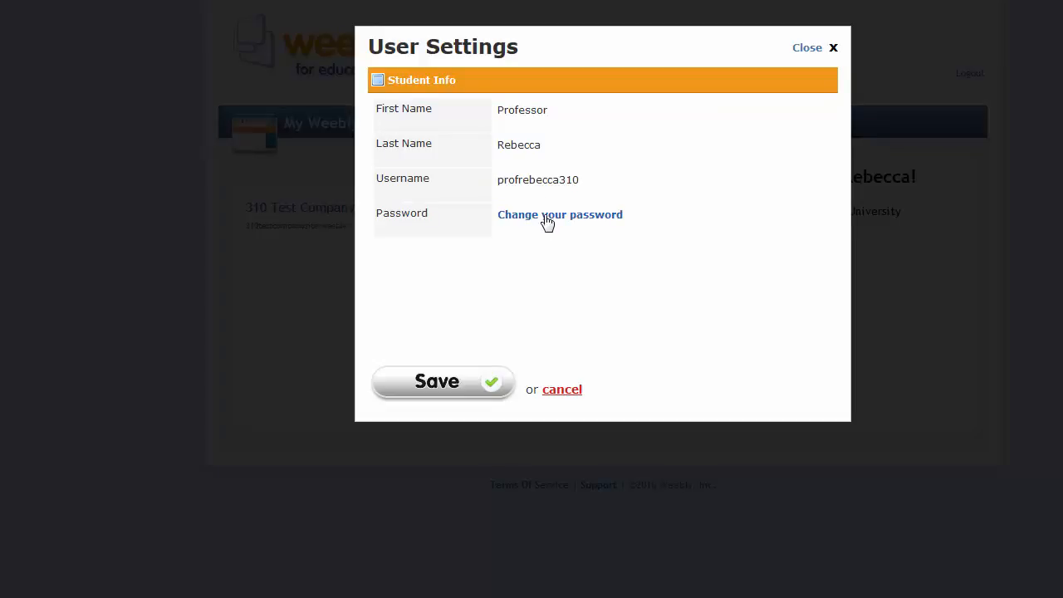
left_click(548, 216)
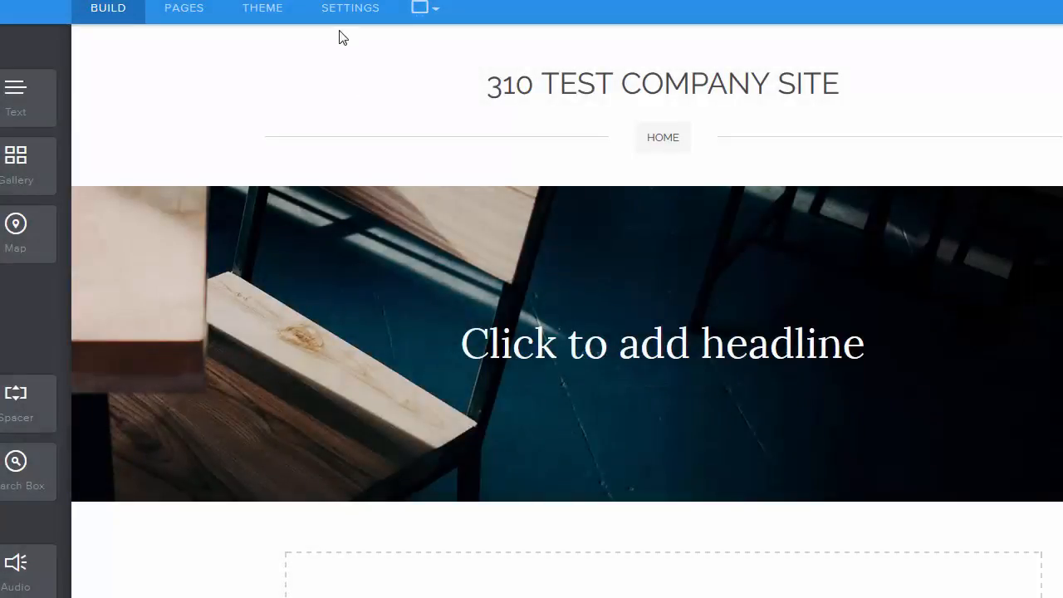
Step: Reopen the theme options and view the fonts available for the site title
left_click(254, 13)
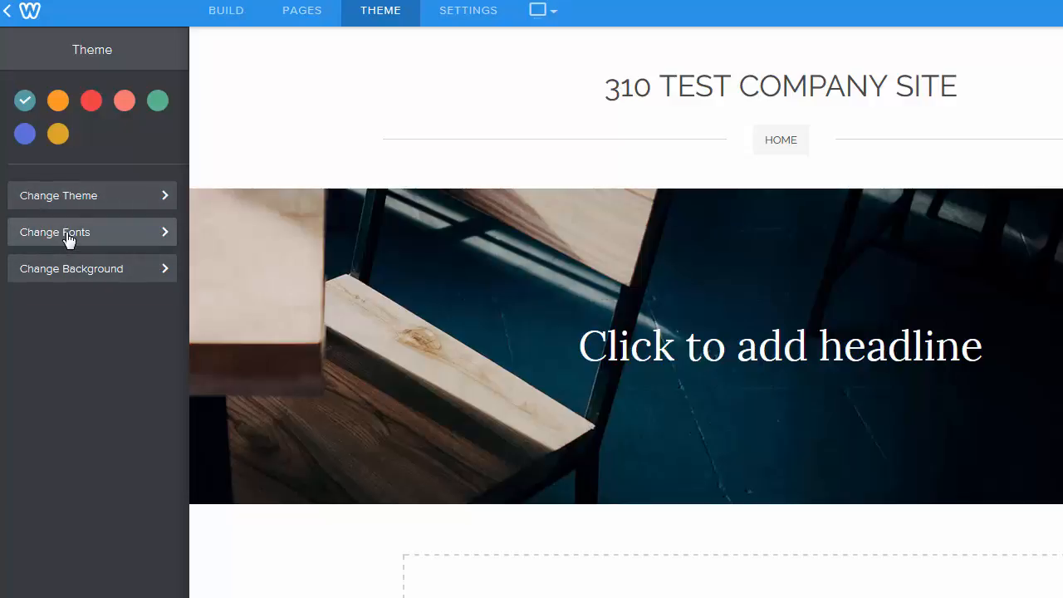
left_click(68, 239)
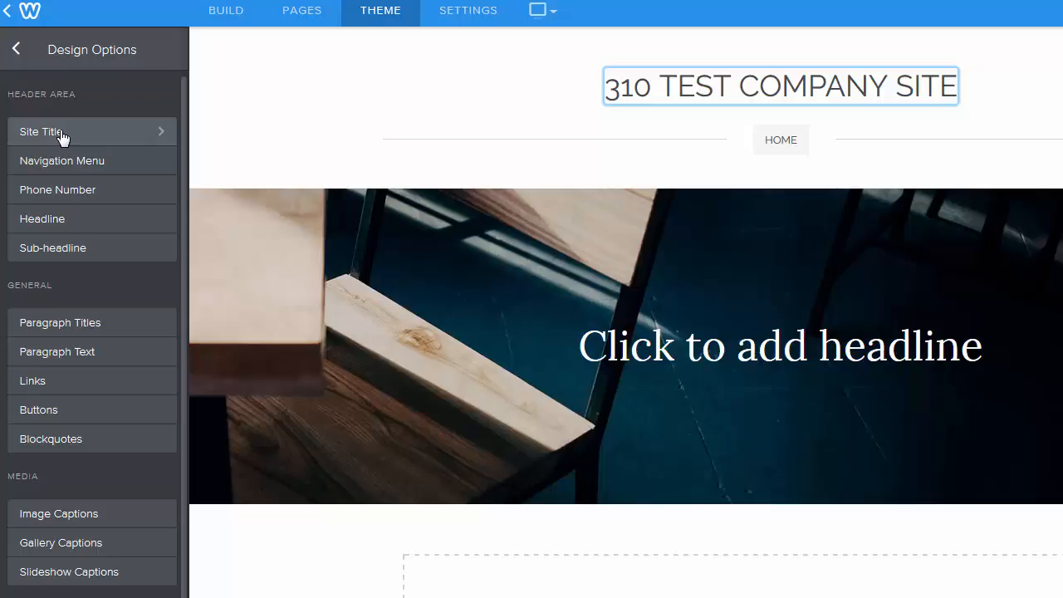
left_click(61, 133)
left_click(83, 122)
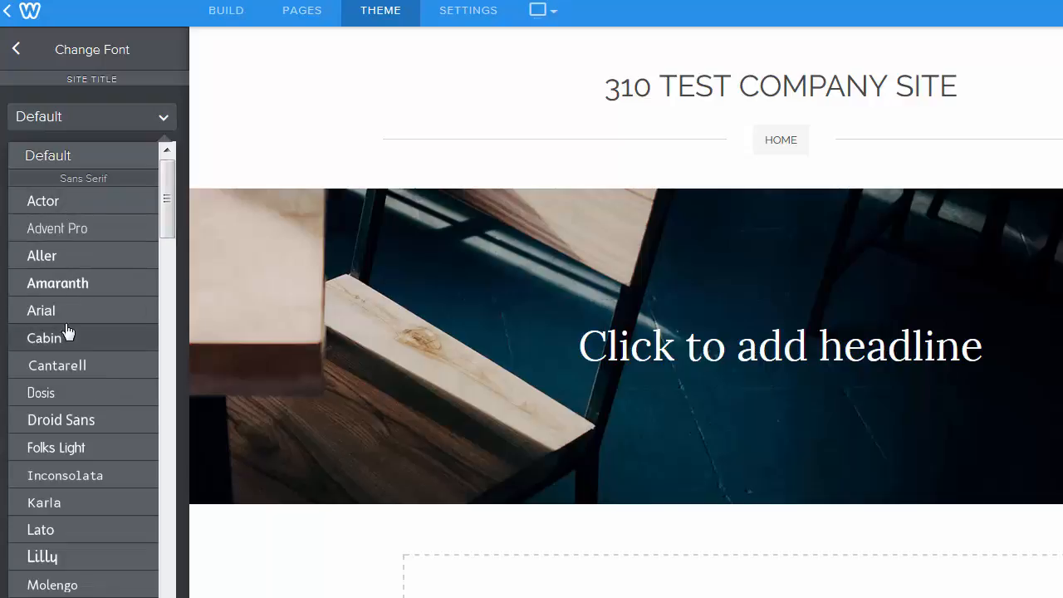
left_click(56, 129)
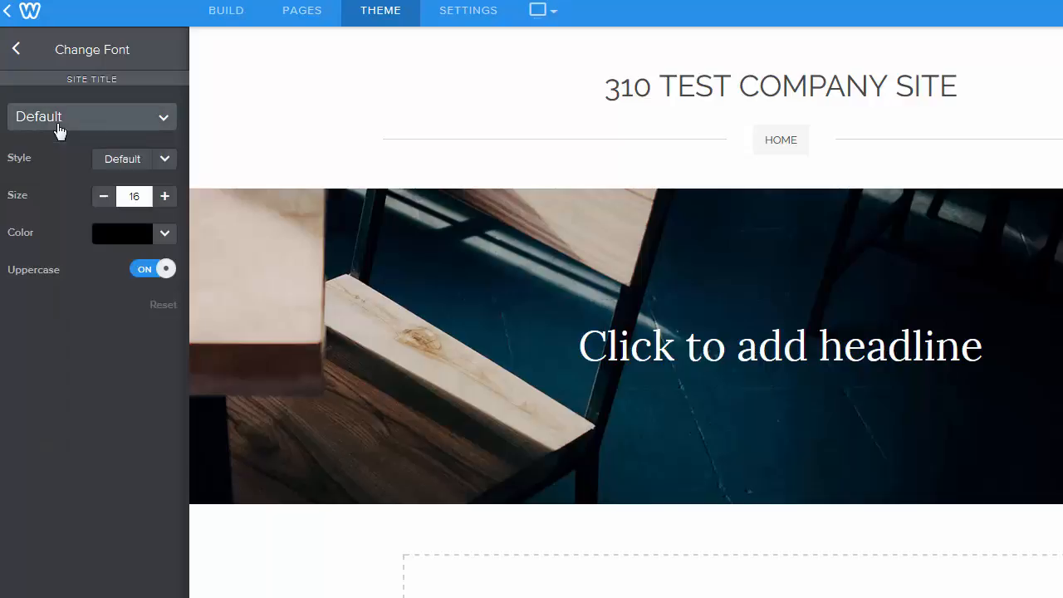
left_click(17, 49)
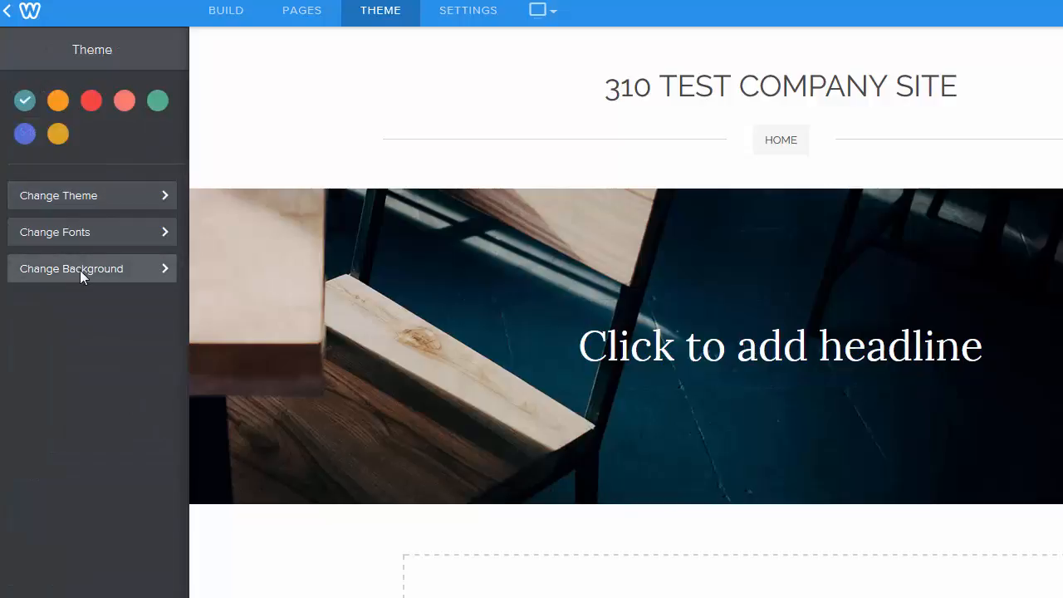
Step: Browse the available header backgrounds and their categories, and check the option for uploading an image
left_click(81, 270)
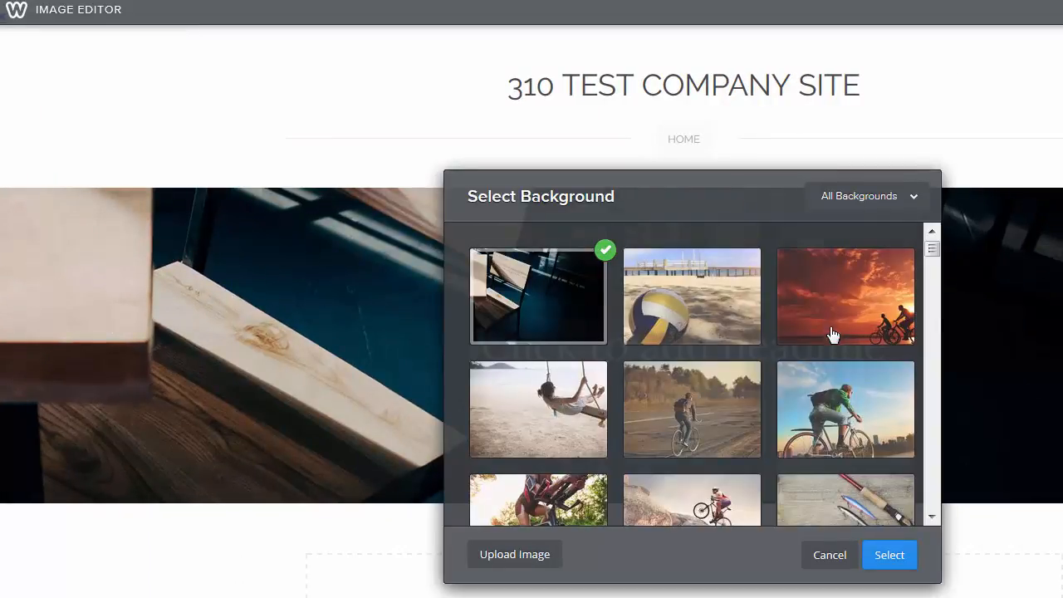
left_click_drag(933, 247, 933, 340)
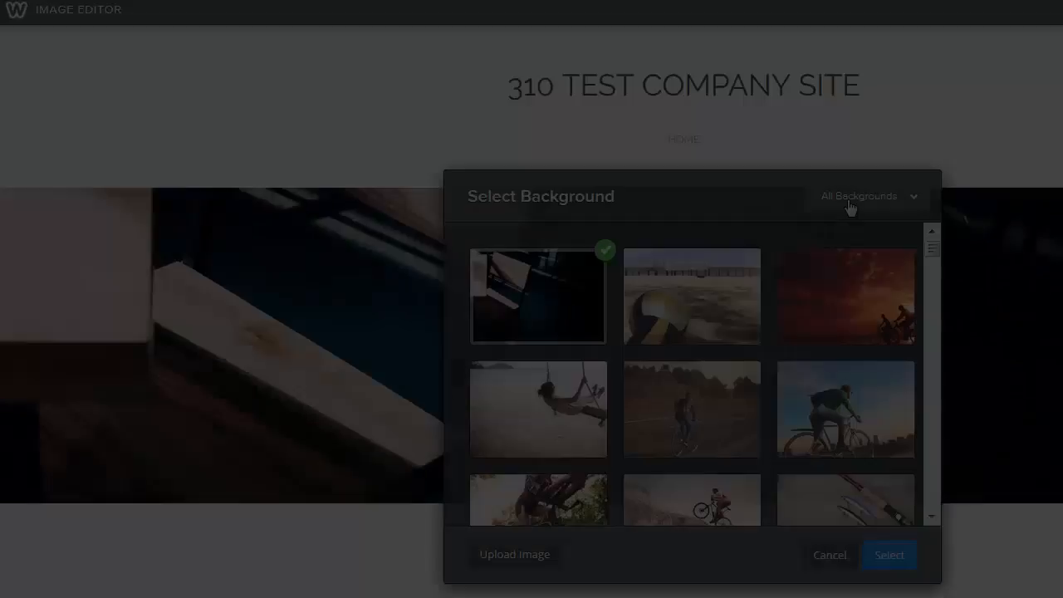
left_click(851, 206)
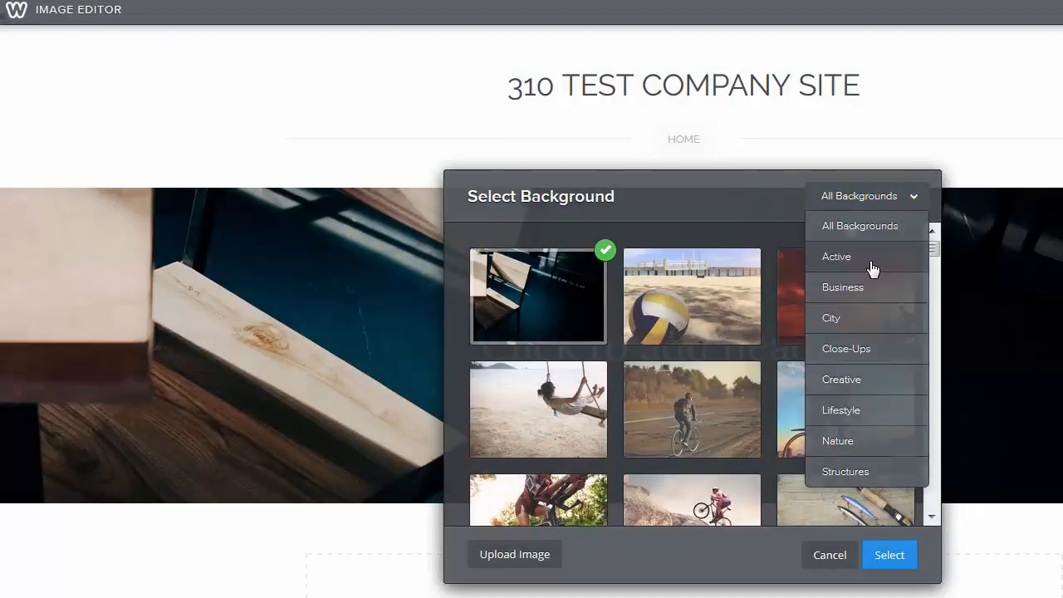
left_click(861, 229)
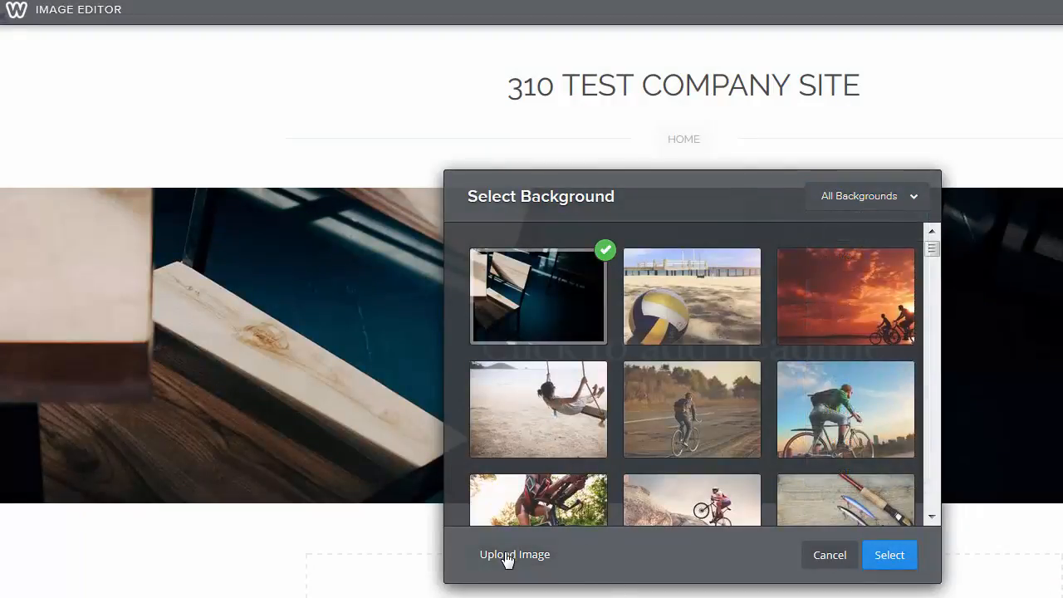
left_click(505, 555)
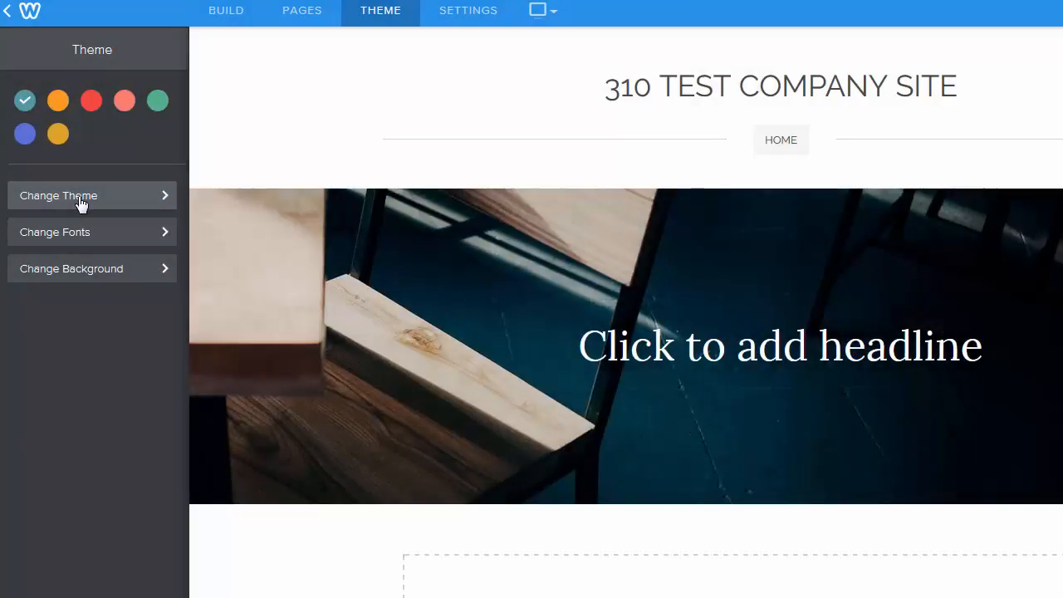
Step: Browse the theme gallery and apply the Saucy theme with the orange tree header
left_click(81, 199)
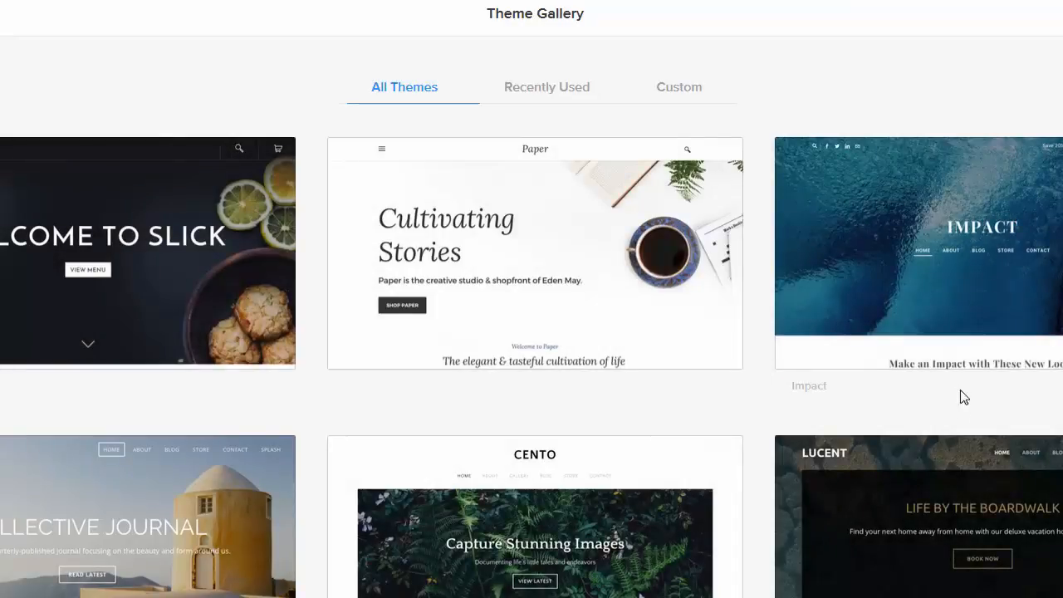
mouse_move(479, 223)
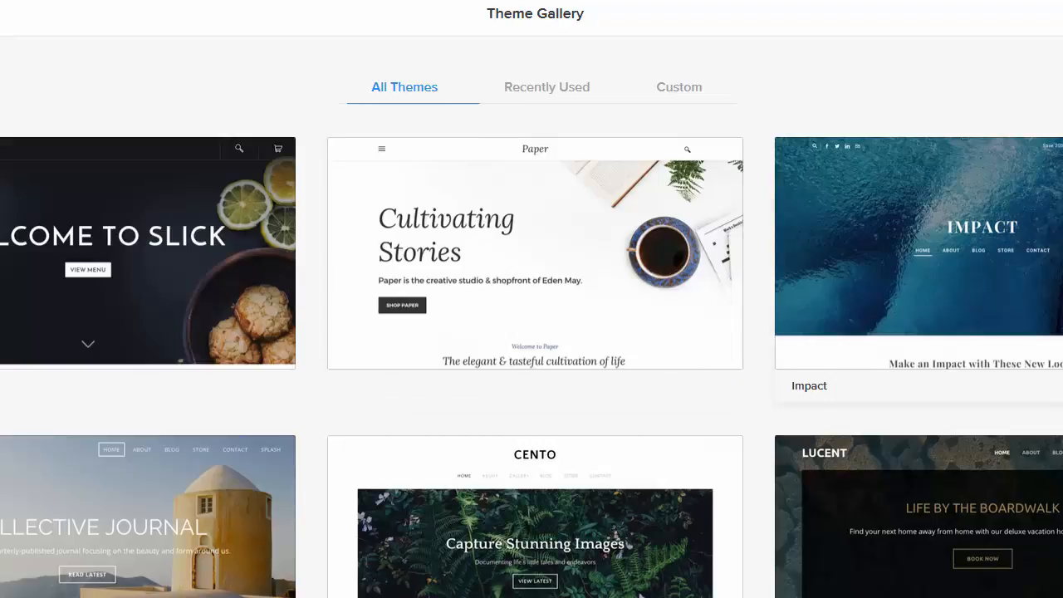
scroll(531, 299, "down", 11)
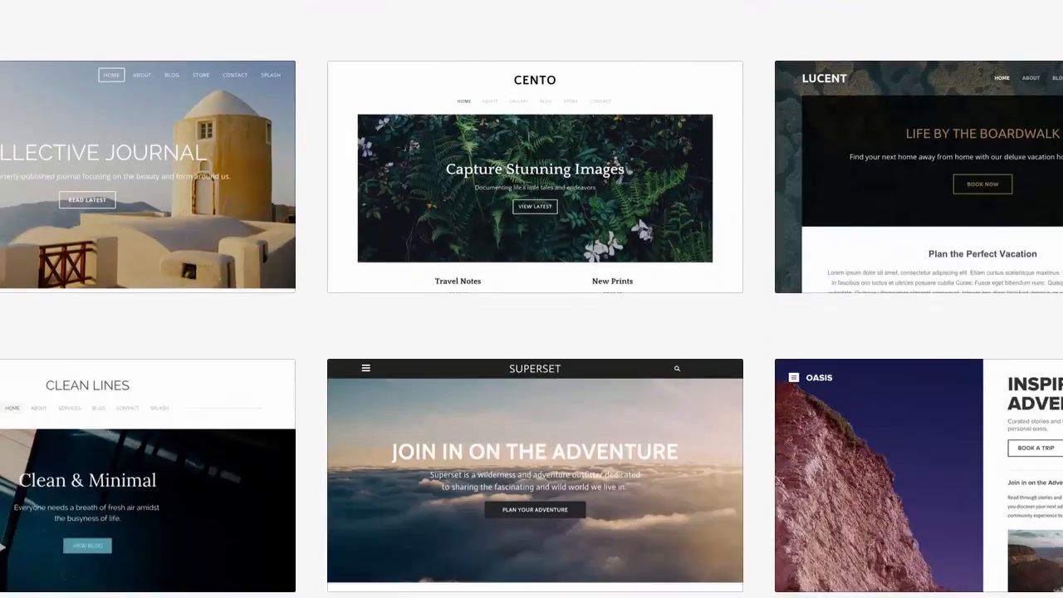
scroll(531, 299, "down", 4)
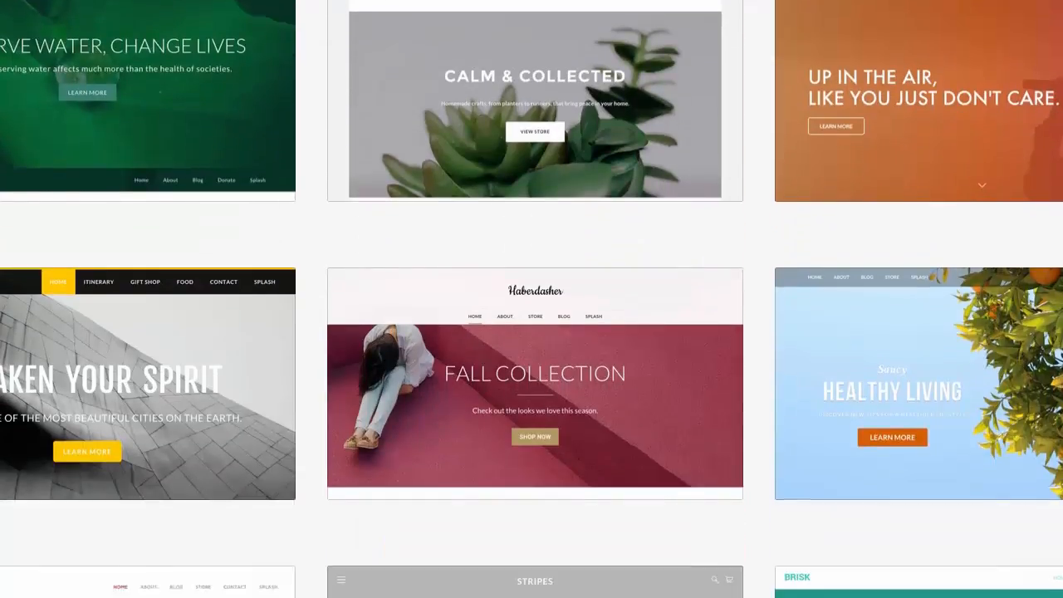
scroll(531, 299, "down", 1)
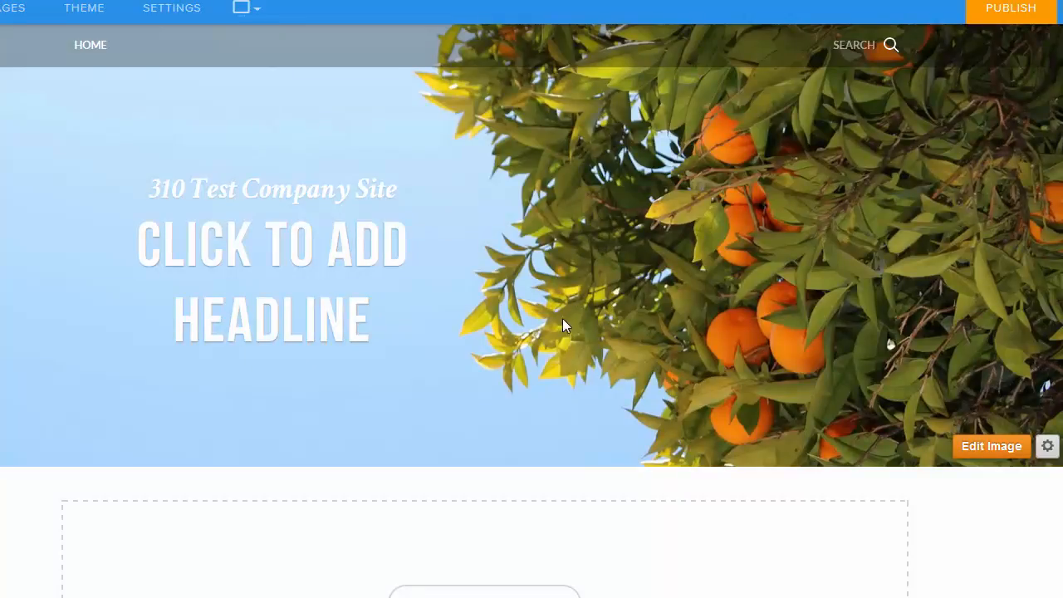
Step: Open the header image for editing and view the upload options for replacing the site title with a logo
left_click(992, 447)
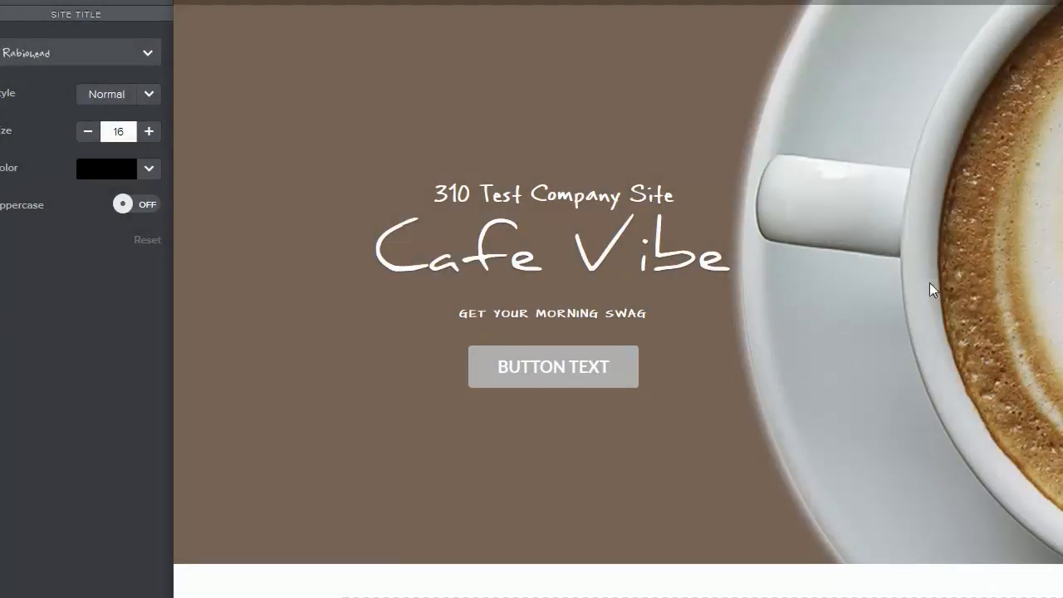
left_click(455, 191)
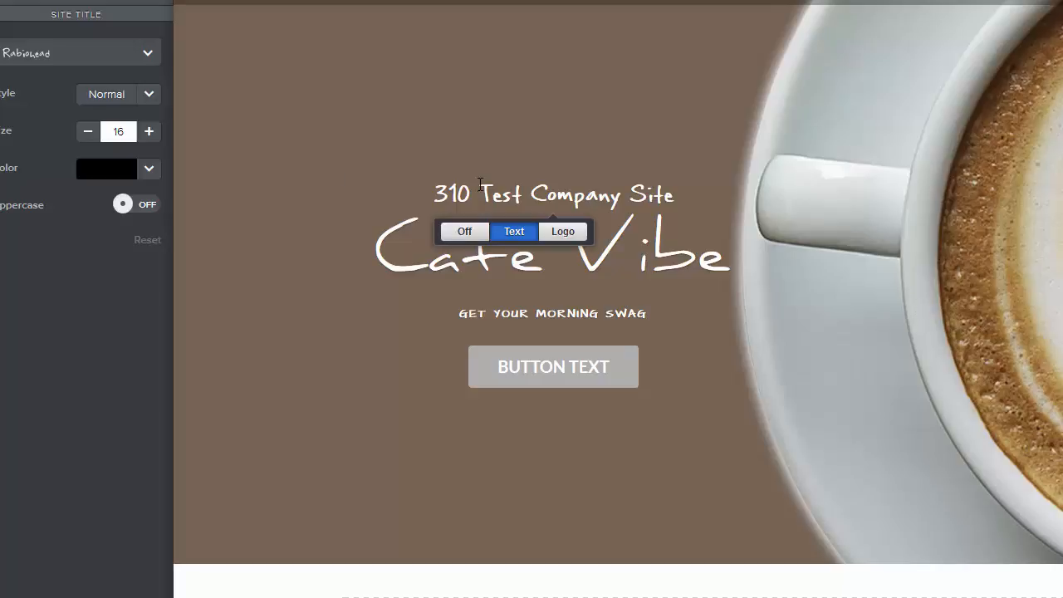
left_click(560, 233)
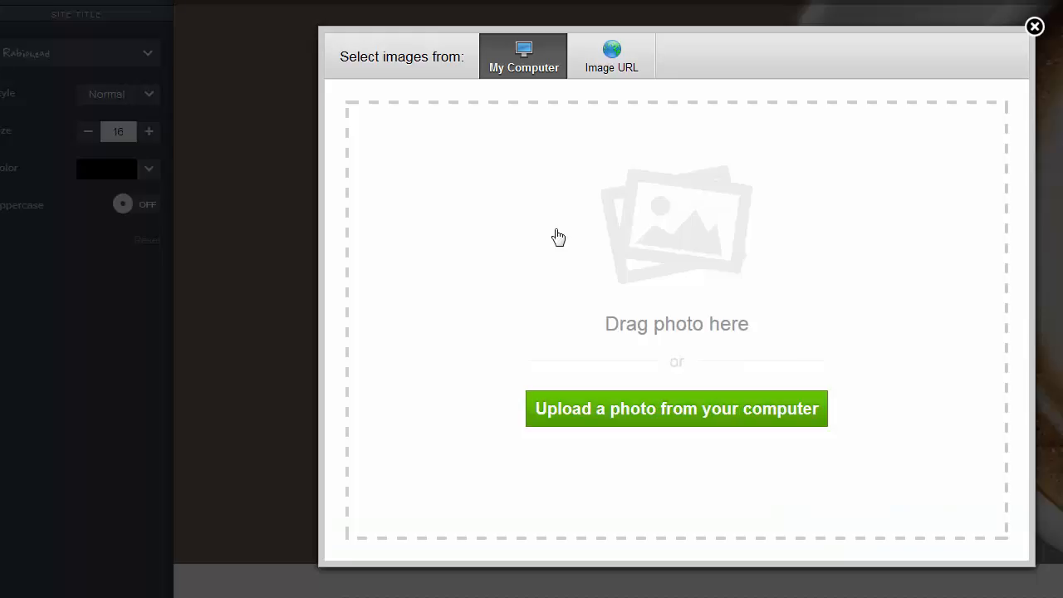
left_click(1034, 25)
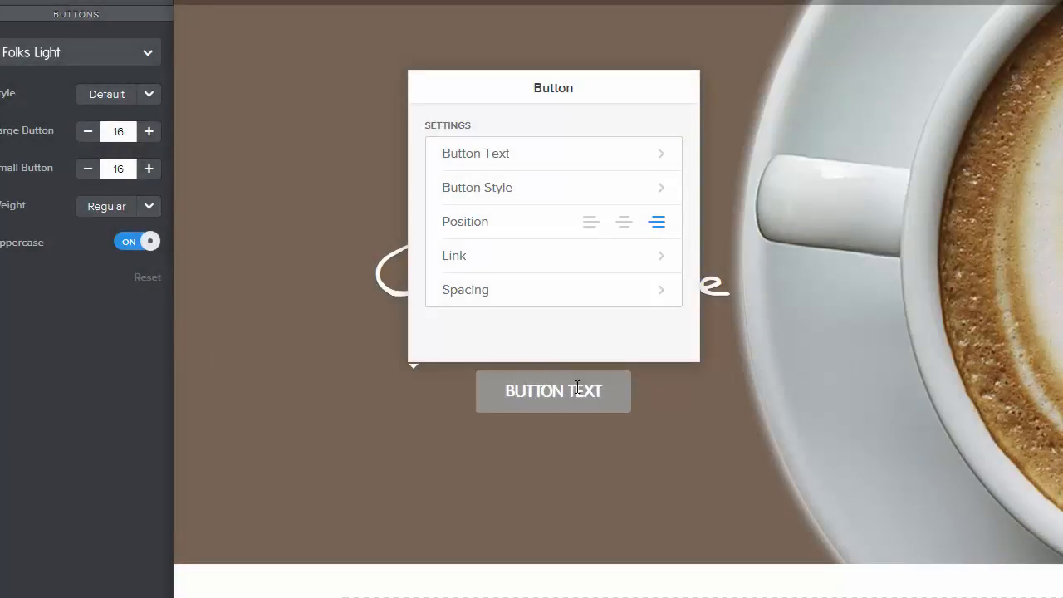
Step: Set the header button's text to "Check out our menu" and its style to the small grey button
left_click(492, 158)
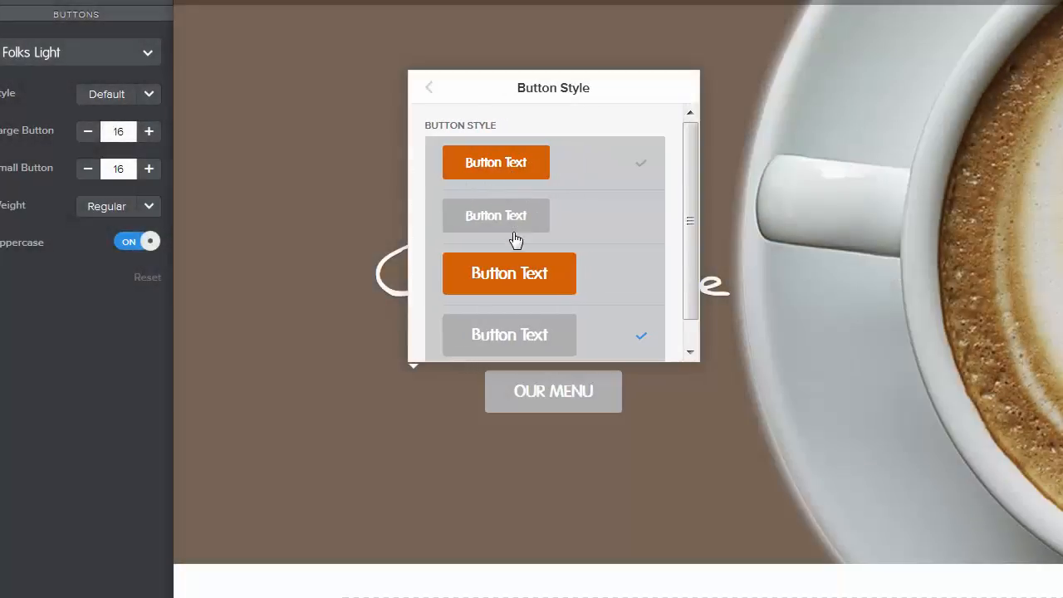
left_click(508, 217)
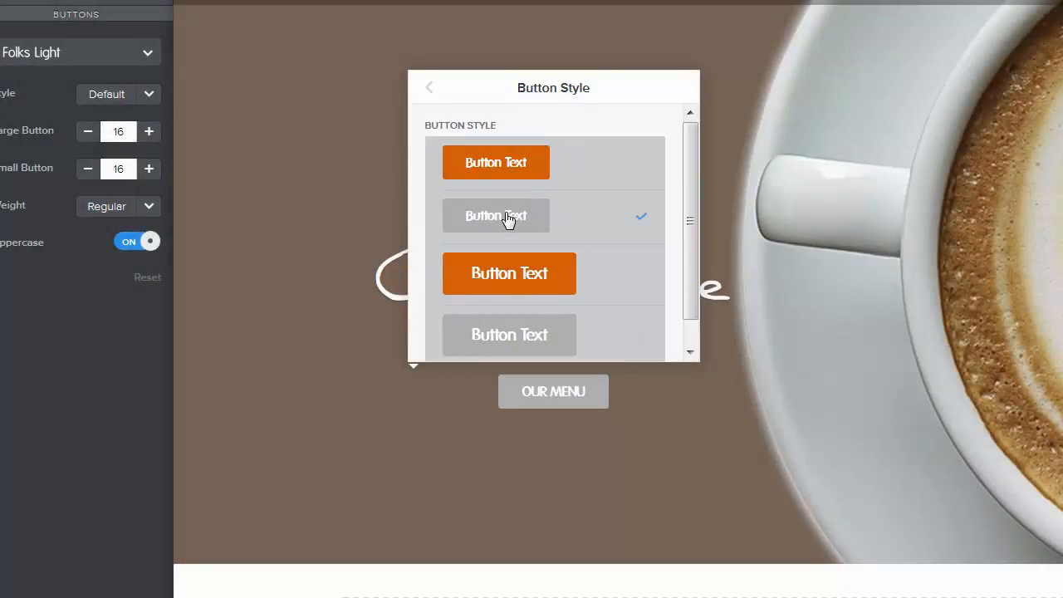
left_click_drag(692, 187, 692, 159)
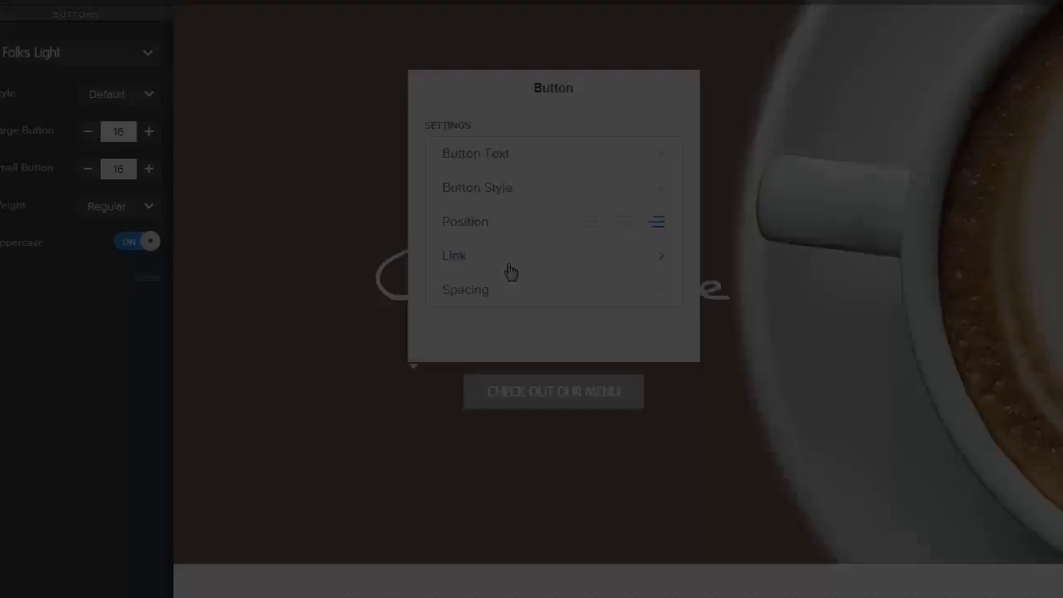
Step: View the link options for the header button, including linking it to a standard page
left_click(510, 265)
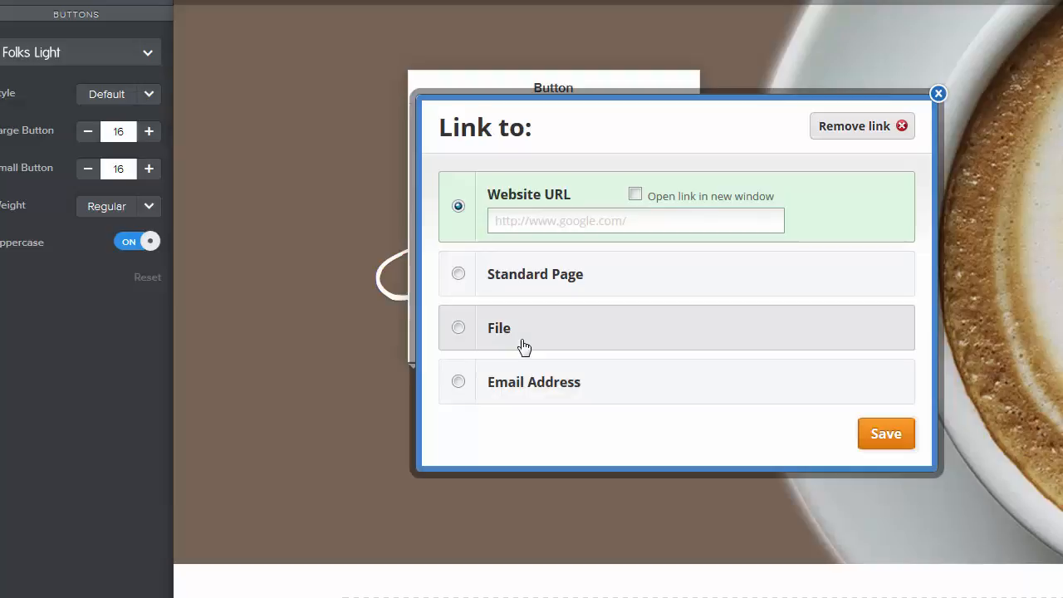
left_click(523, 281)
left_click(523, 281)
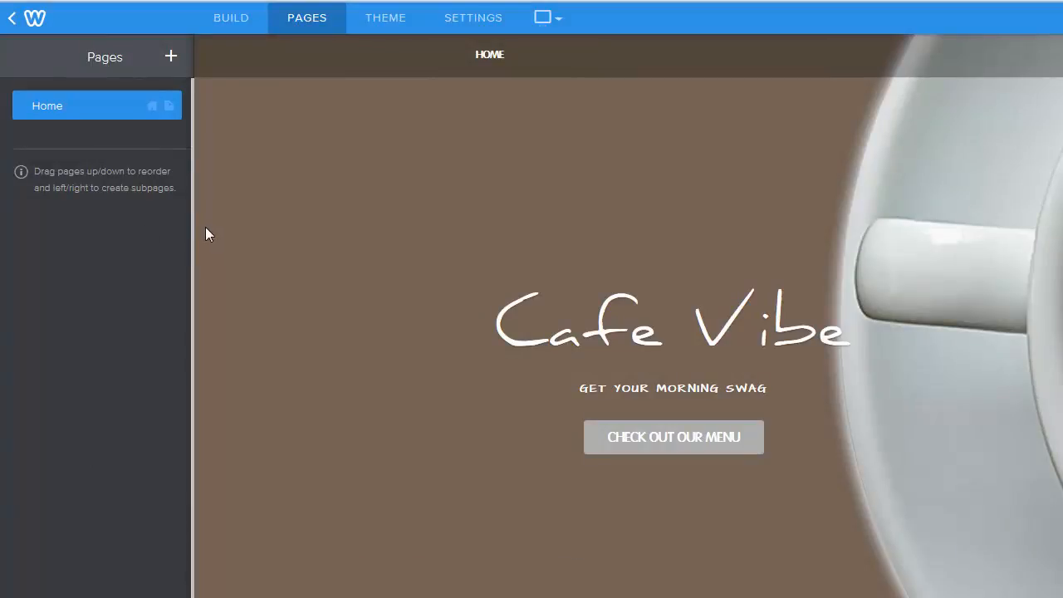
Step: Add a standard page to the site and name it "About Us"
left_click(171, 58)
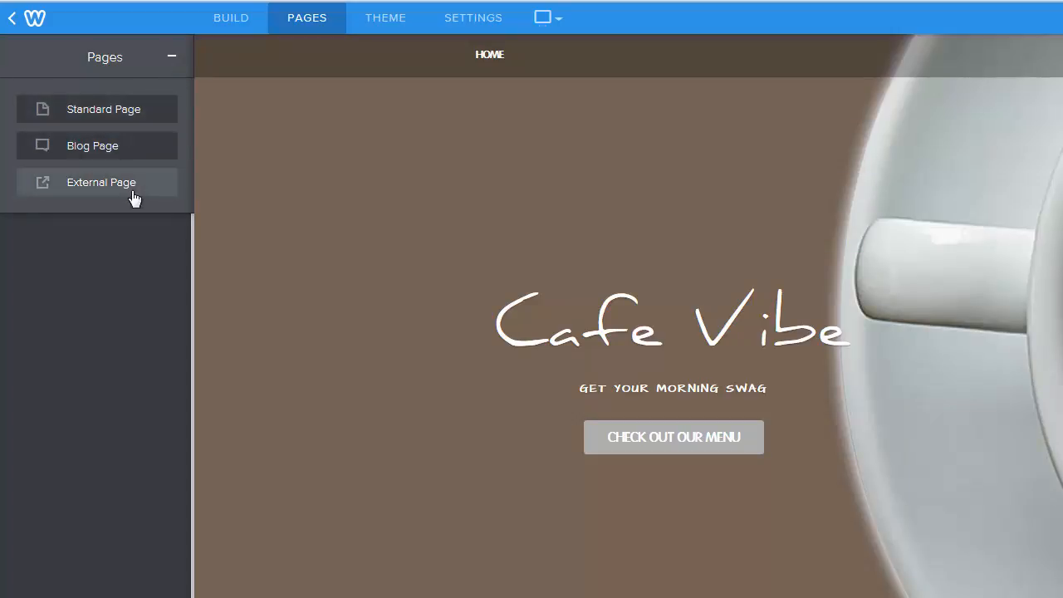
left_click(118, 110)
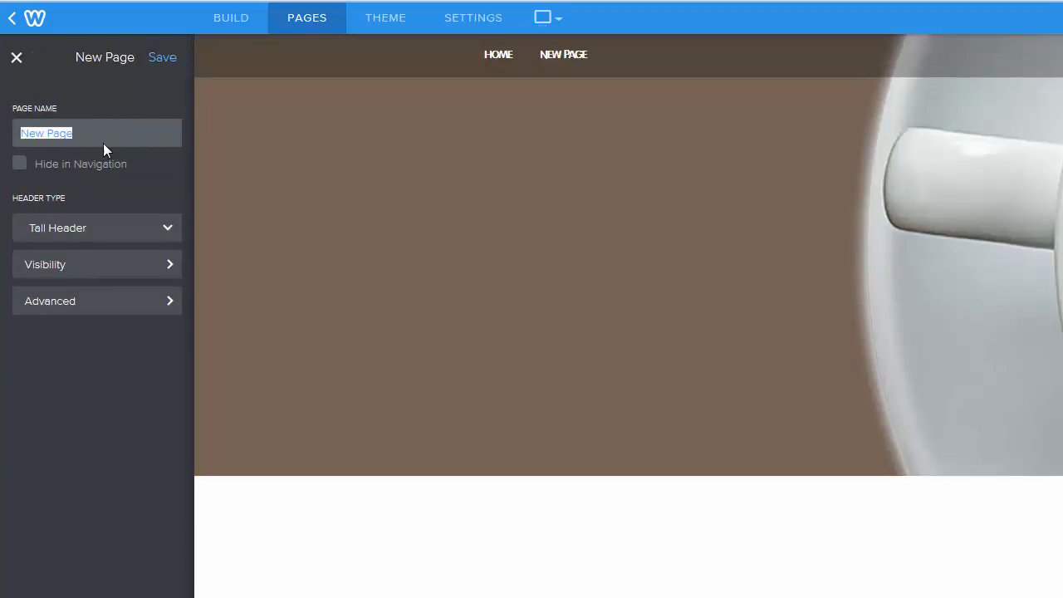
type("About U")
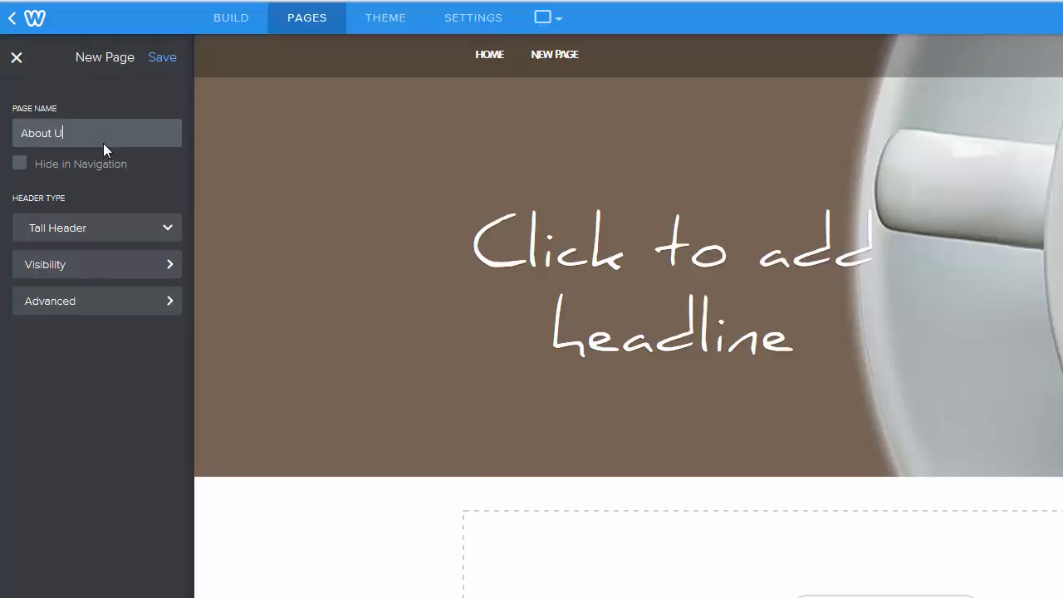
type("s")
Step: Preview the Short Header, No Header, Landing and Splash header types on the About Us page, and restore Tall Header
left_click(105, 236)
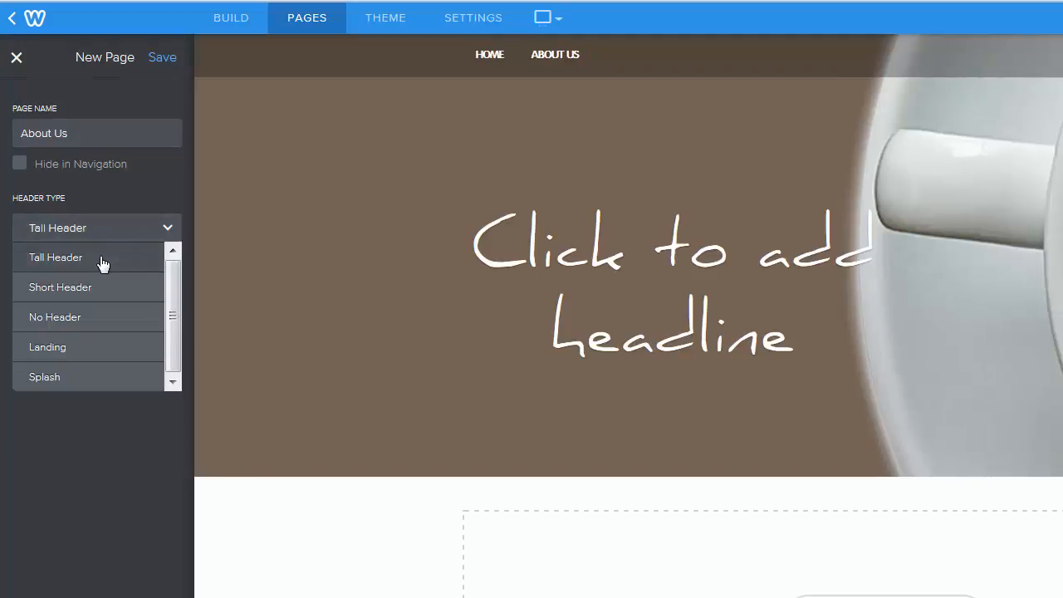
left_click(102, 264)
left_click(100, 235)
left_click(92, 291)
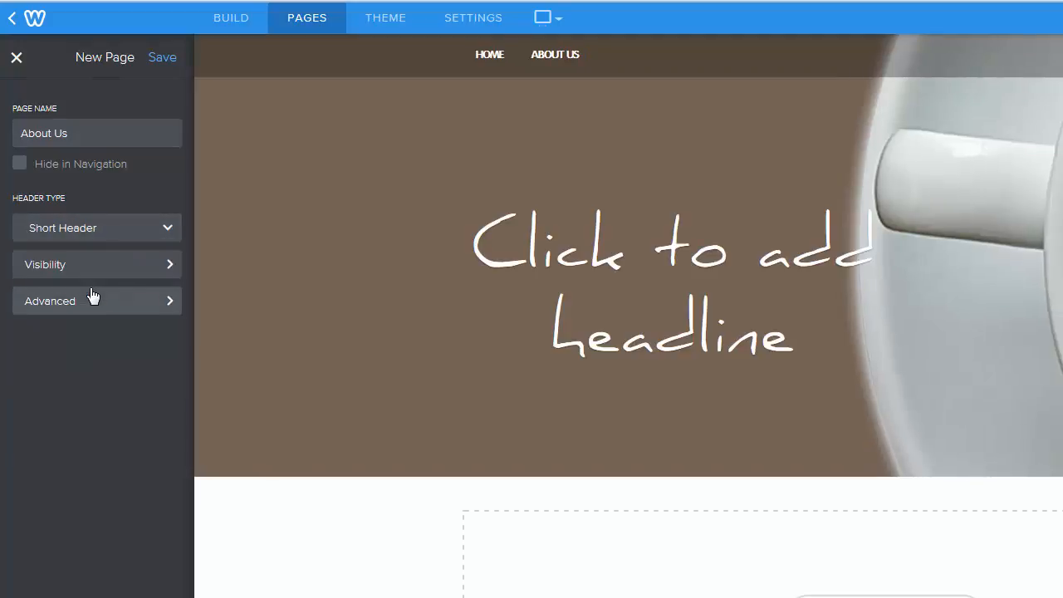
left_click(94, 237)
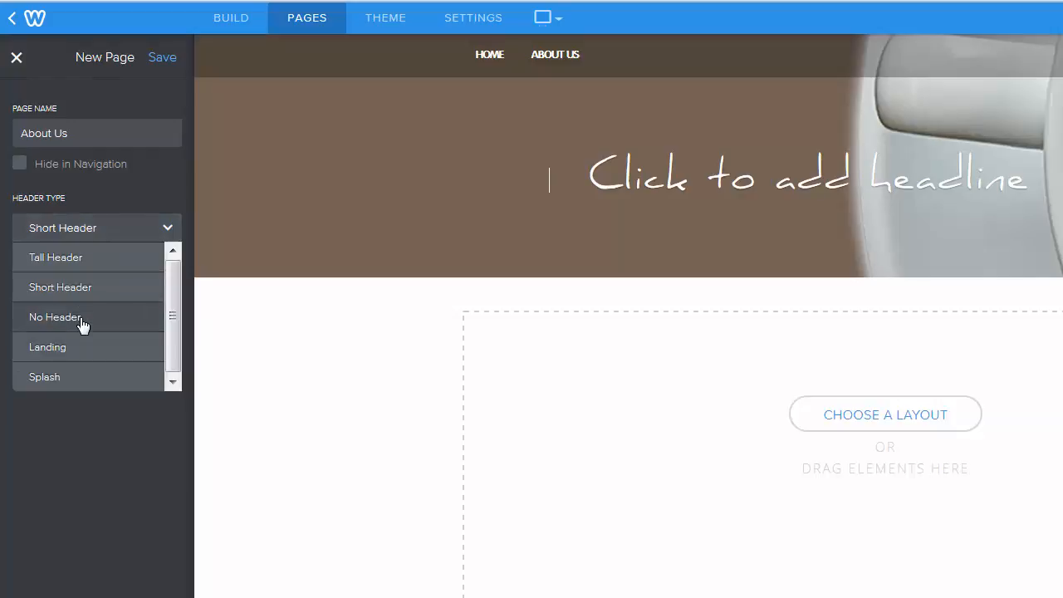
left_click(82, 324)
left_click(80, 242)
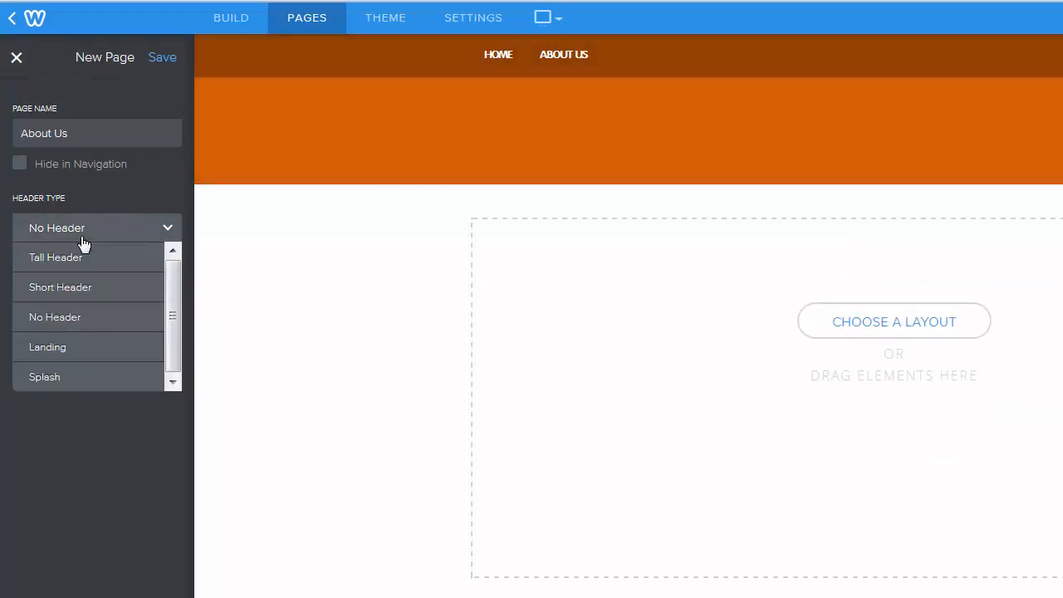
left_click(73, 340)
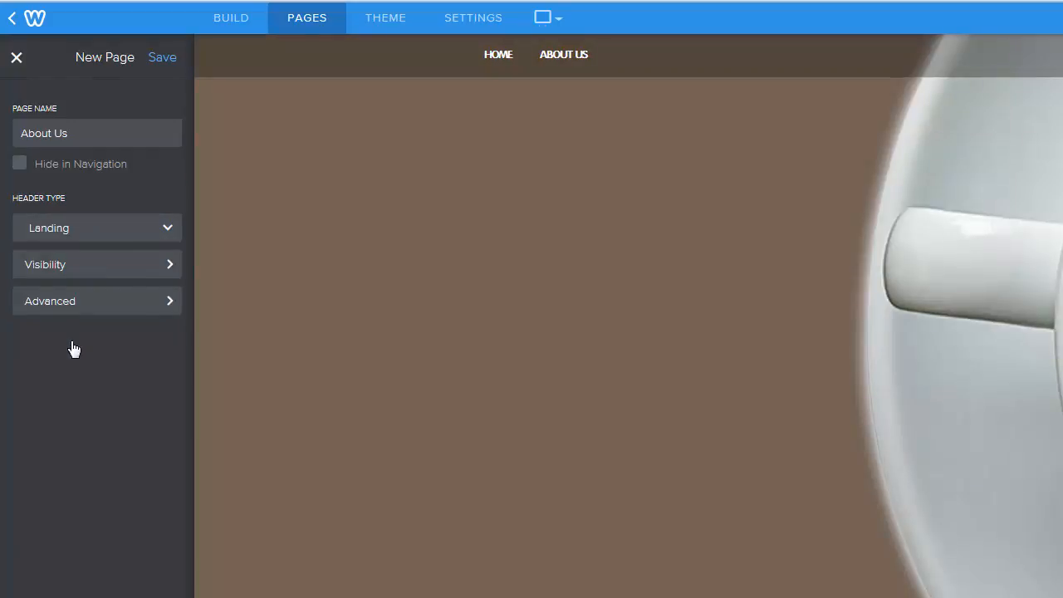
left_click(85, 233)
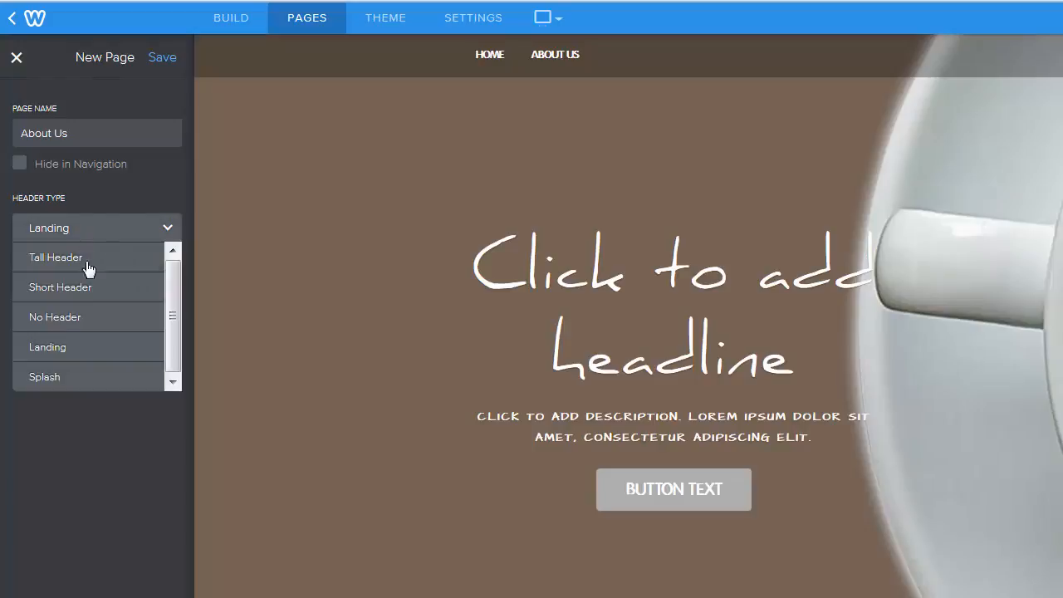
left_click(86, 375)
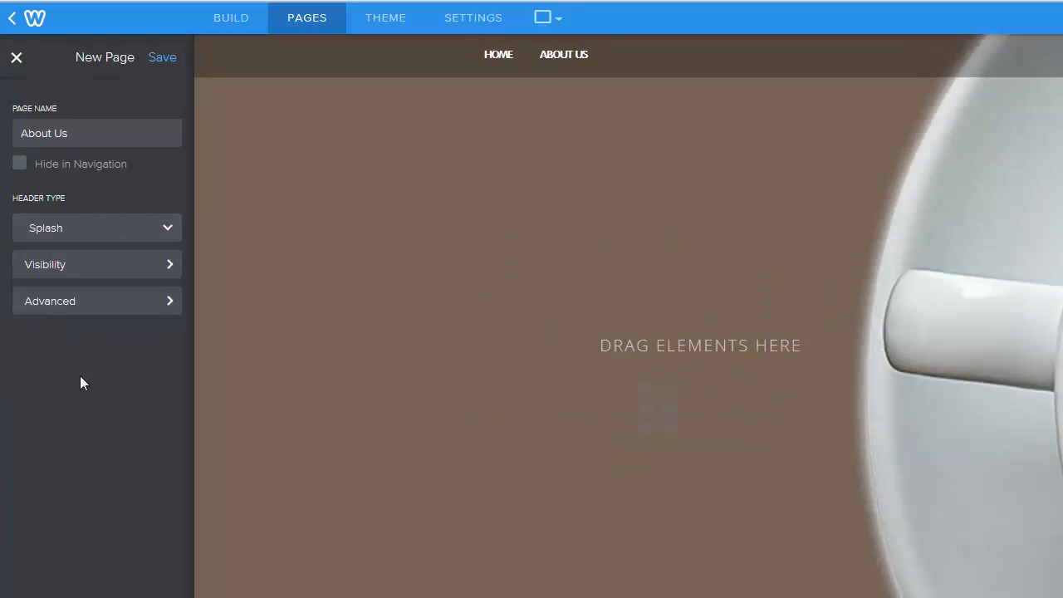
left_click(74, 235)
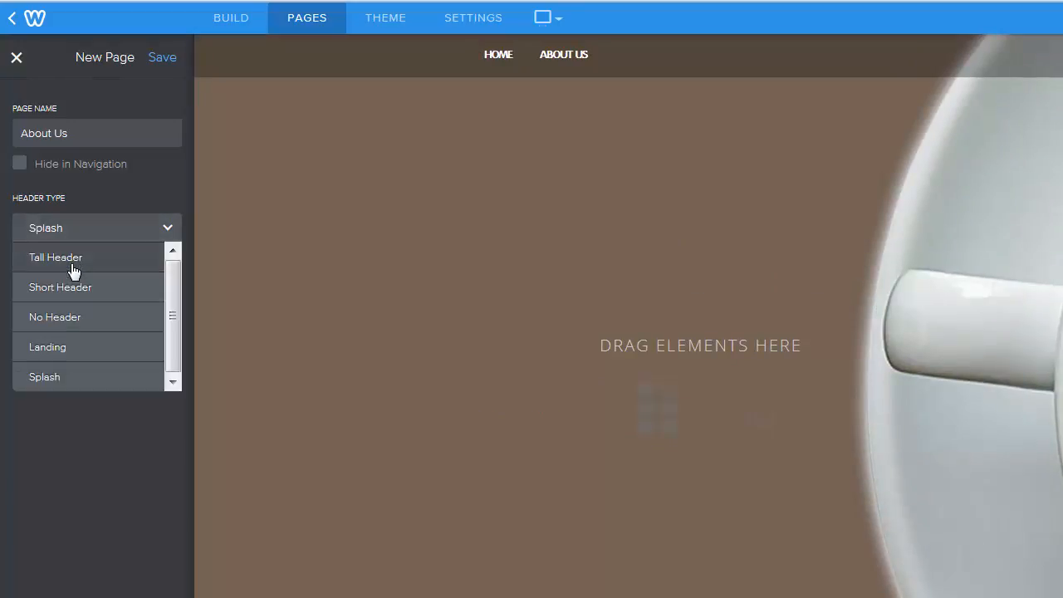
left_click(73, 259)
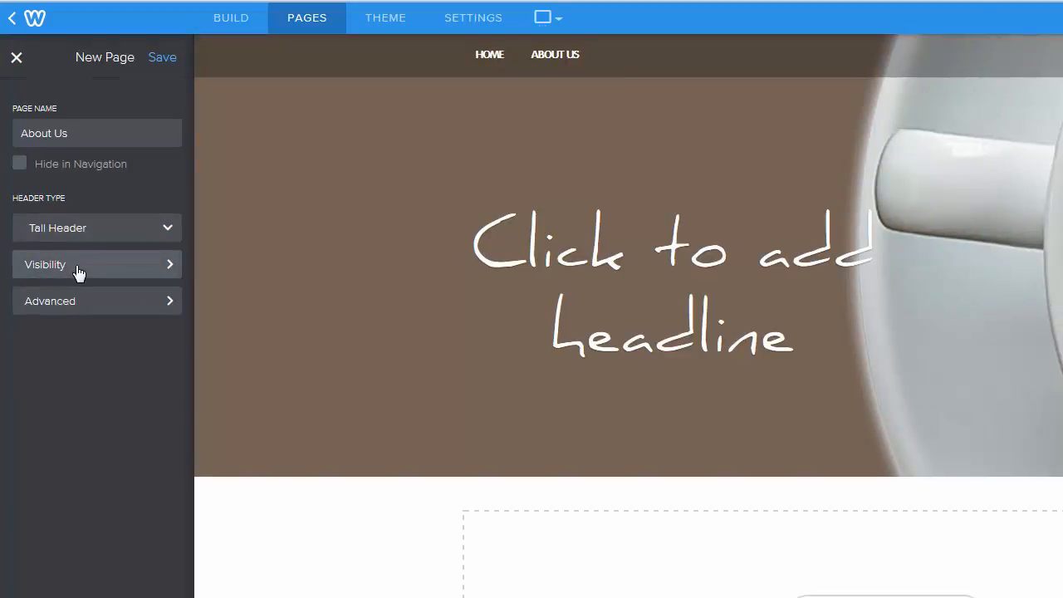
Step: Review the visibility and advanced settings of the About Us page
left_click(77, 267)
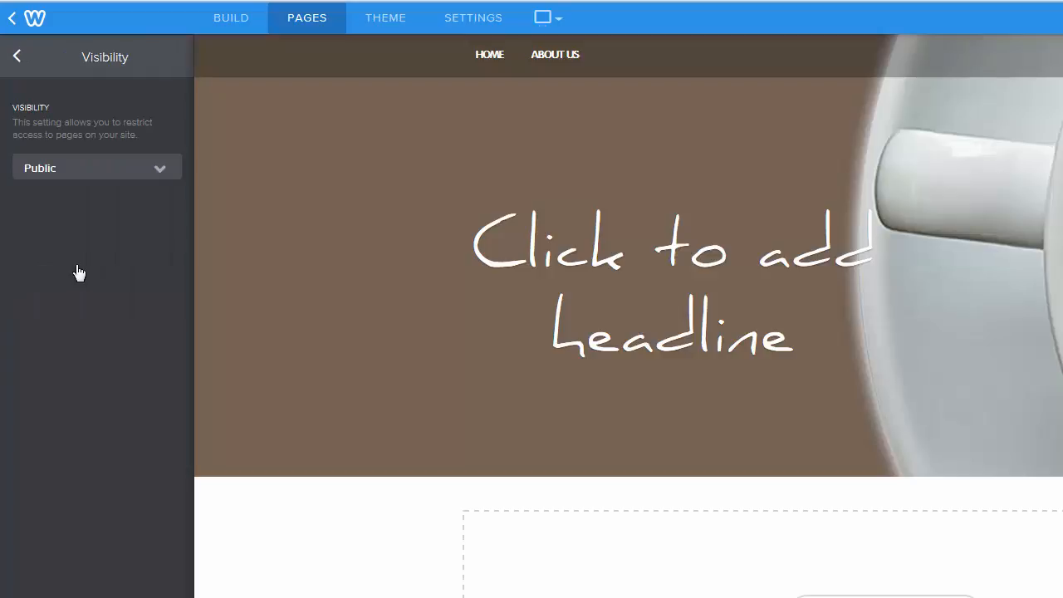
left_click(12, 63)
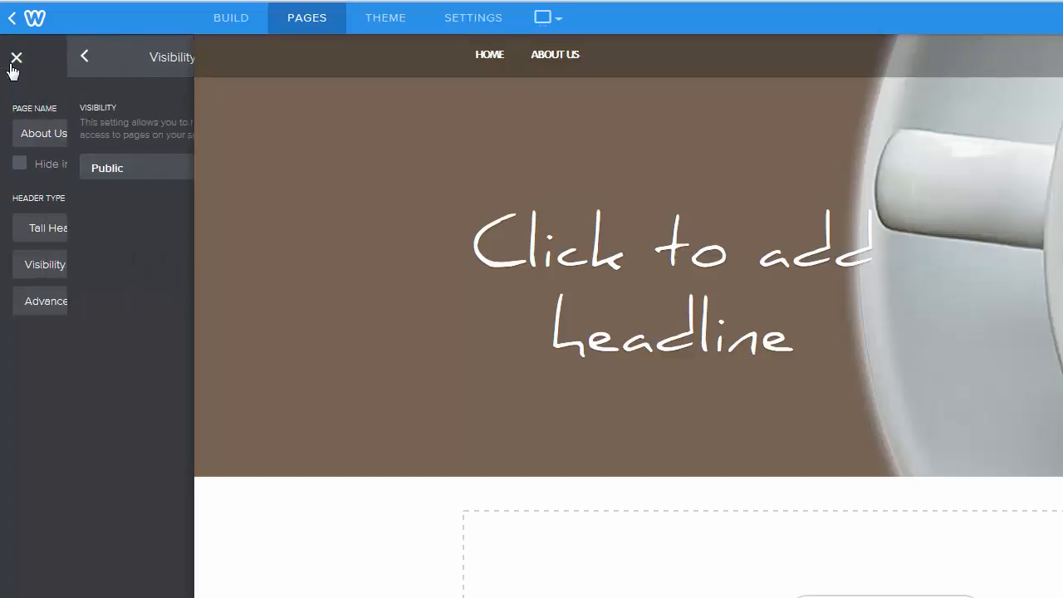
left_click(53, 301)
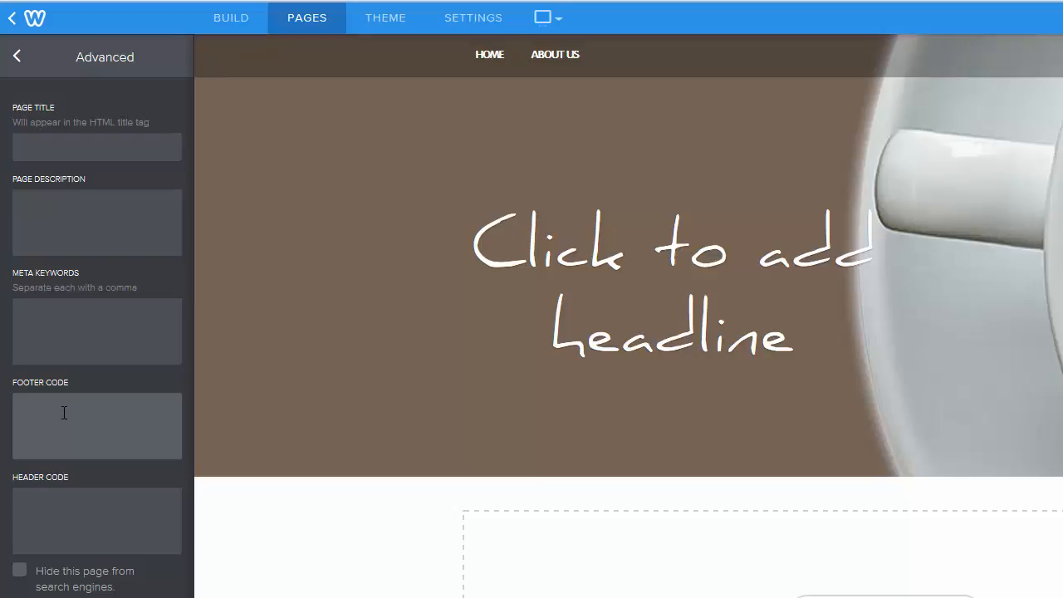
left_click(17, 58)
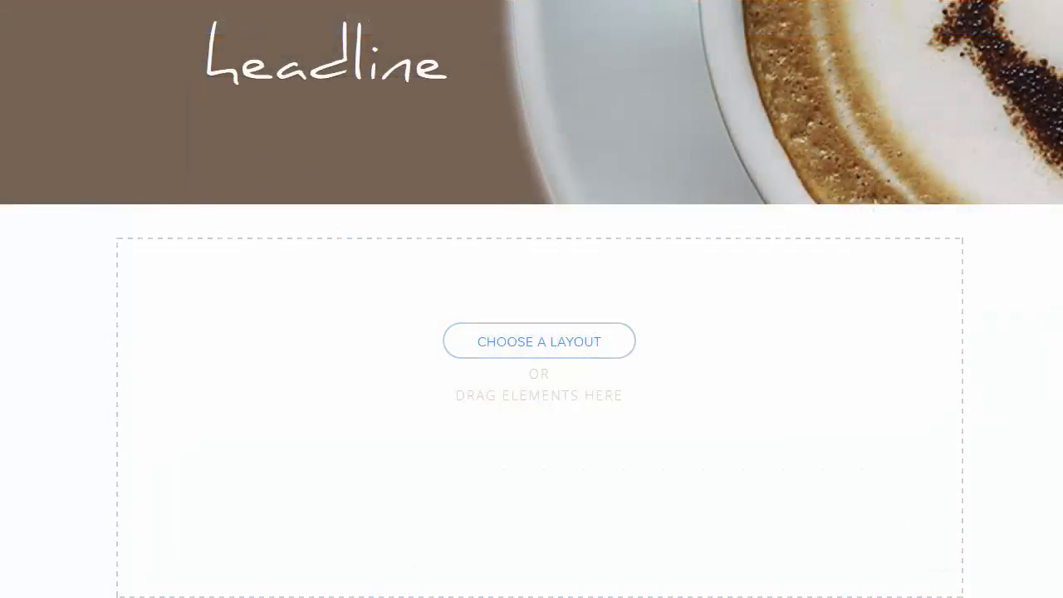
Step: Apply the About layout with the meeting table photo beside the About Us text to the page, and keep it
left_click(477, 350)
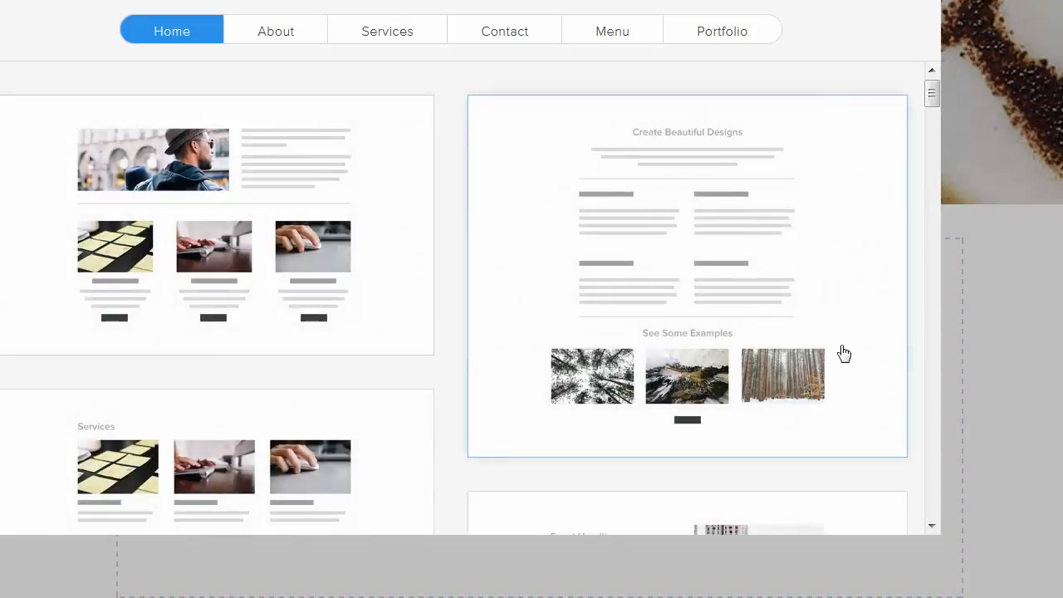
left_click(271, 33)
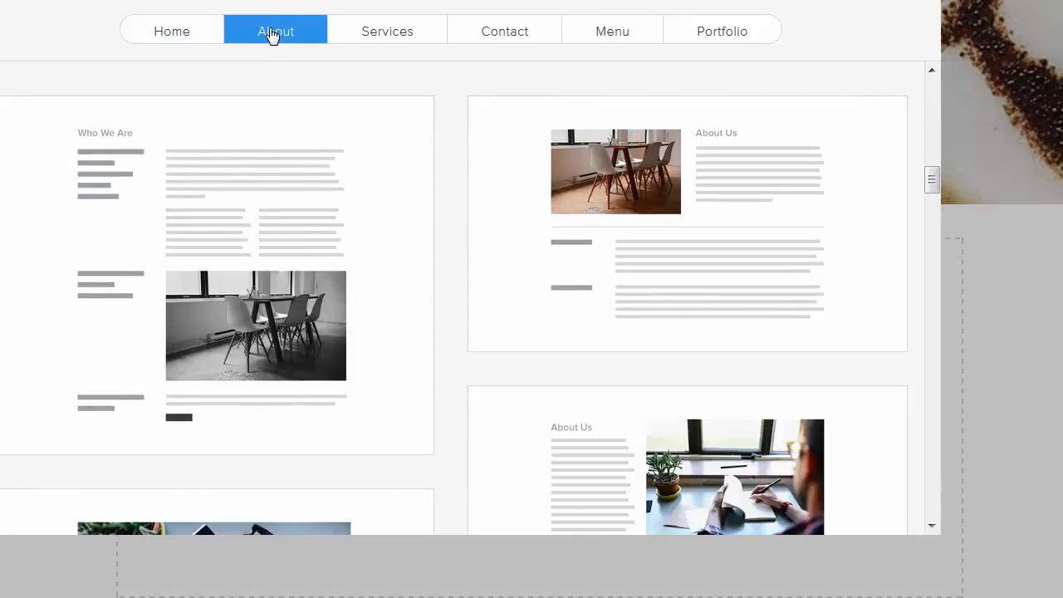
left_click_drag(933, 176, 937, 190)
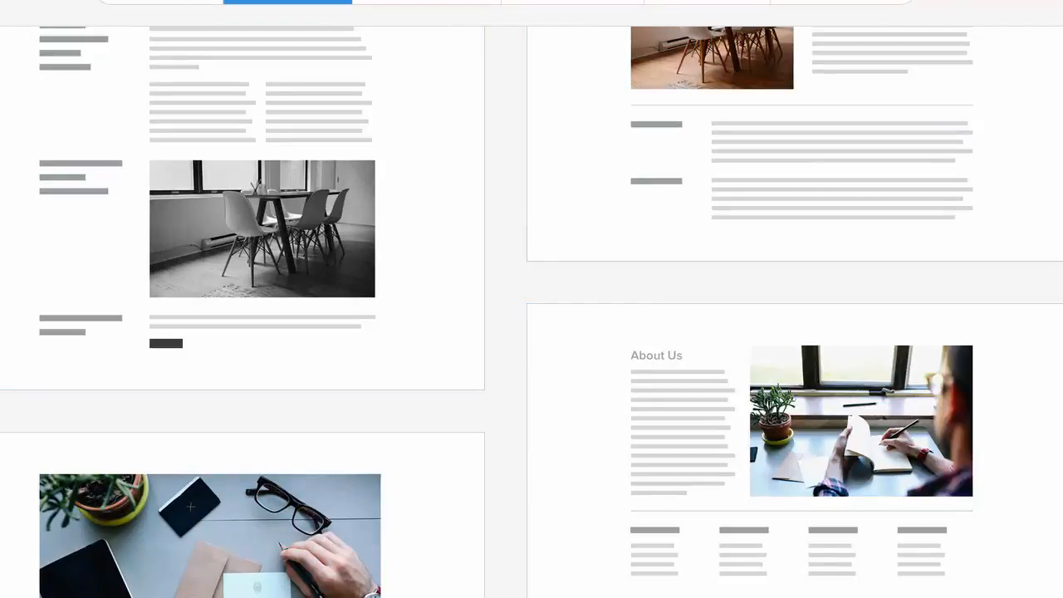
scroll(532, 313, "down", 3)
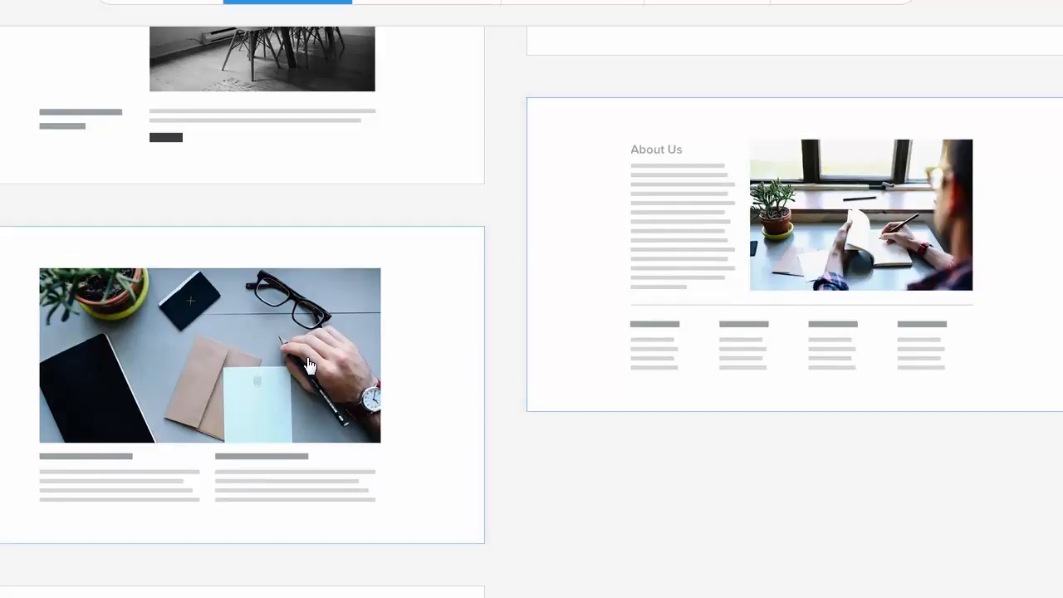
scroll(532, 312, "down", 2)
scroll(532, 312, "down", 4)
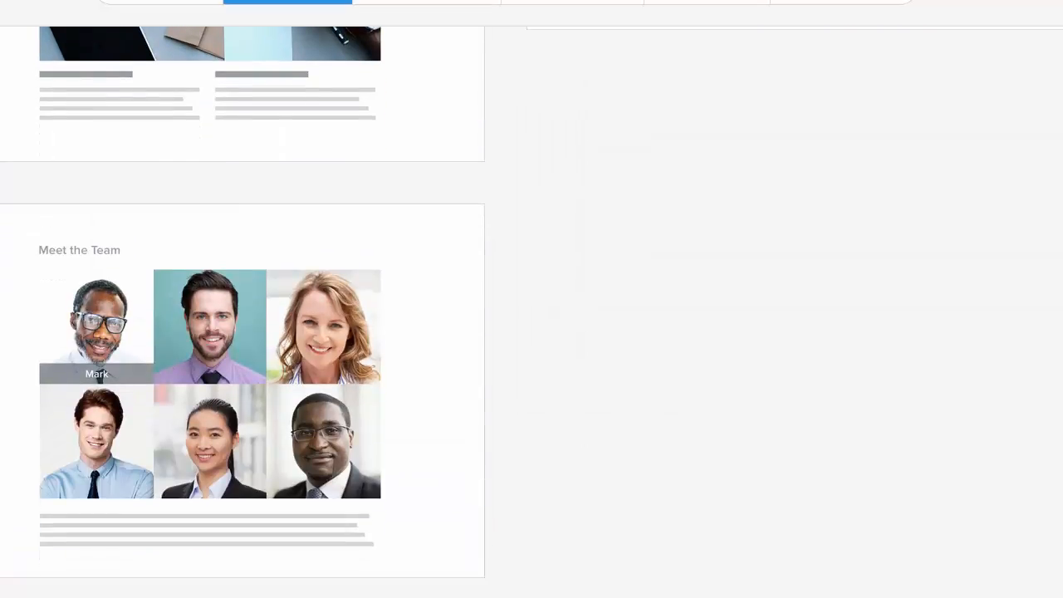
scroll(531, 312, "up", 12)
scroll(532, 313, "down", 4)
scroll(532, 312, "down", 1)
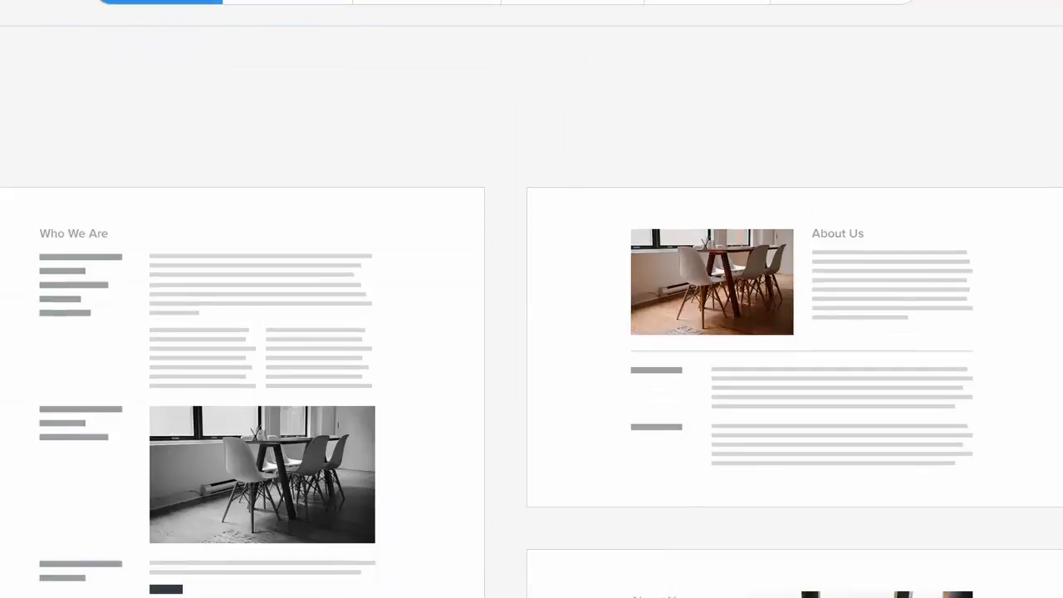
left_click(797, 313)
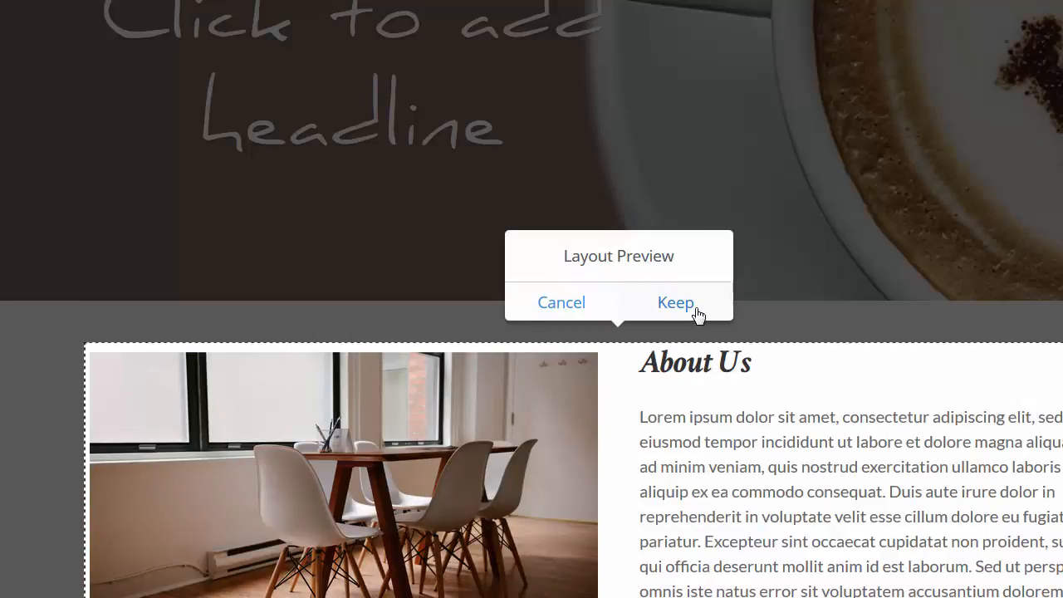
left_click(700, 315)
Step: Save the new About Us page
scroll(698, 316, "down", 3)
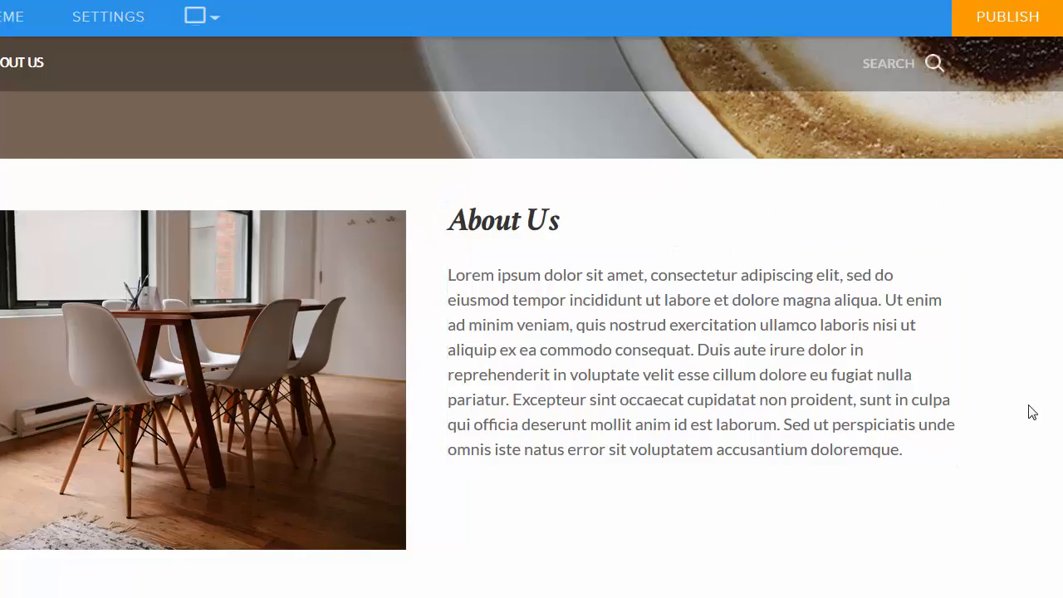
left_click(996, 30)
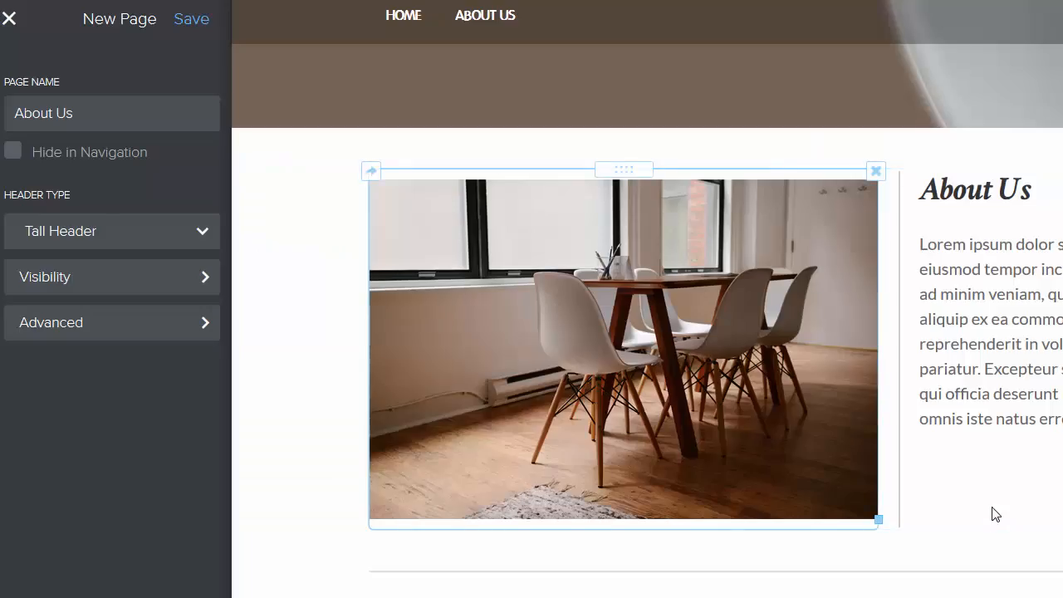
left_click(192, 20)
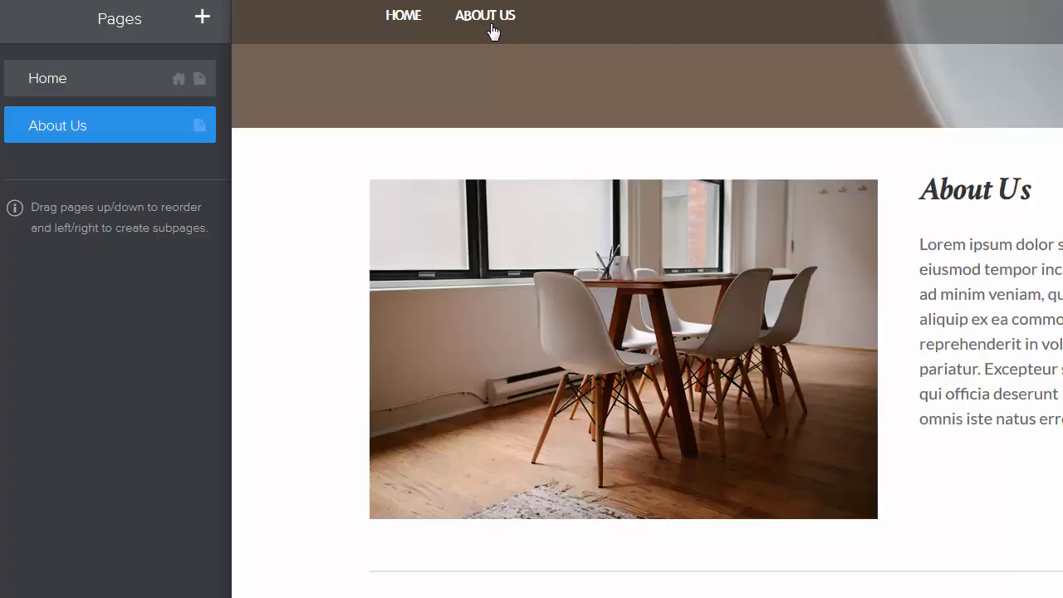
Step: Add a standard page named Products & Services and give it the Short Header type
left_click(202, 17)
left_click(166, 89)
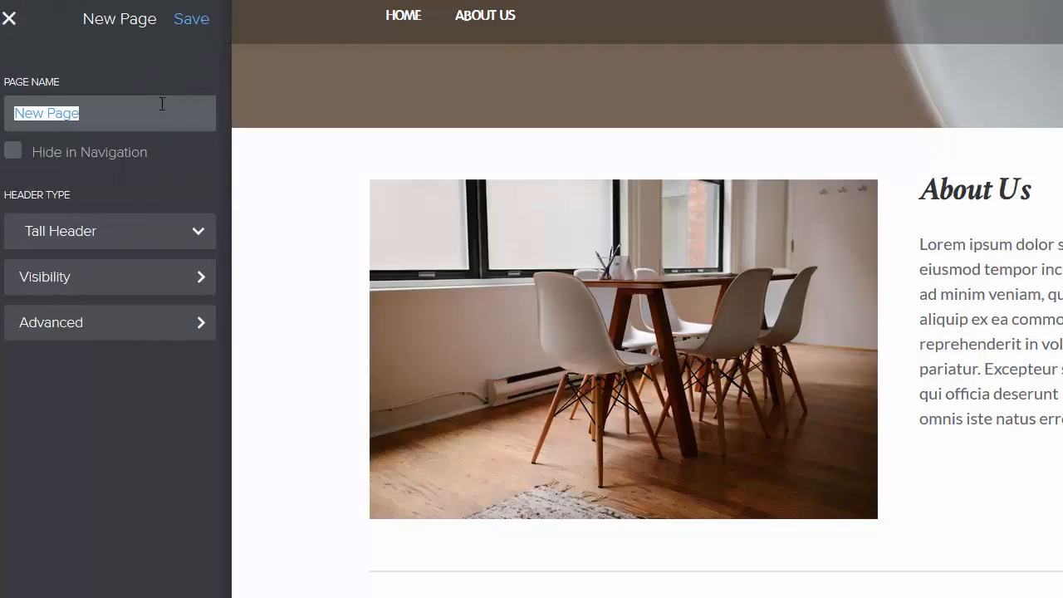
type("Products & Services")
left_click(70, 233)
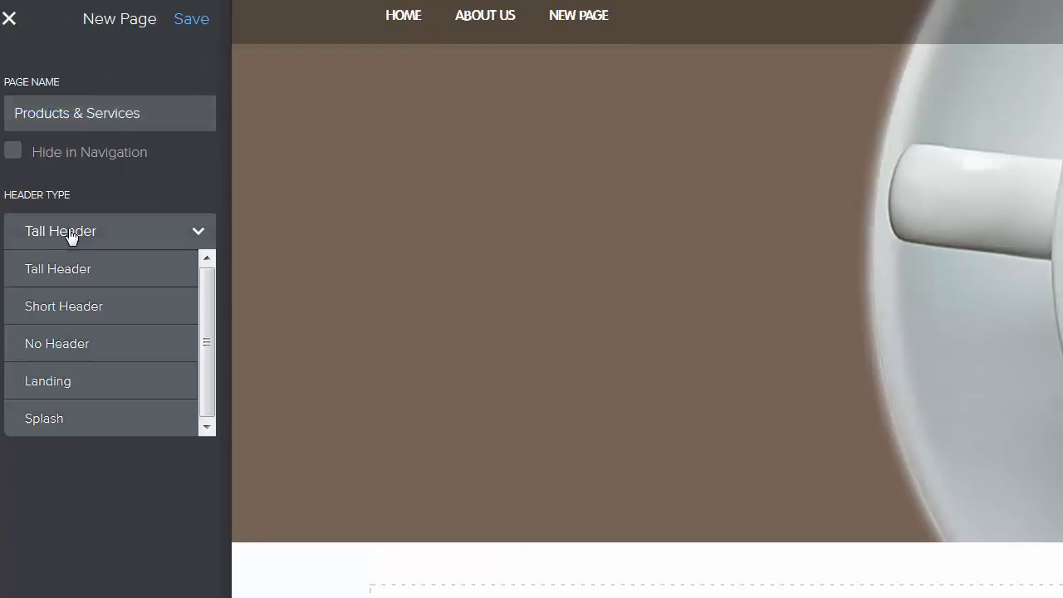
left_click(71, 307)
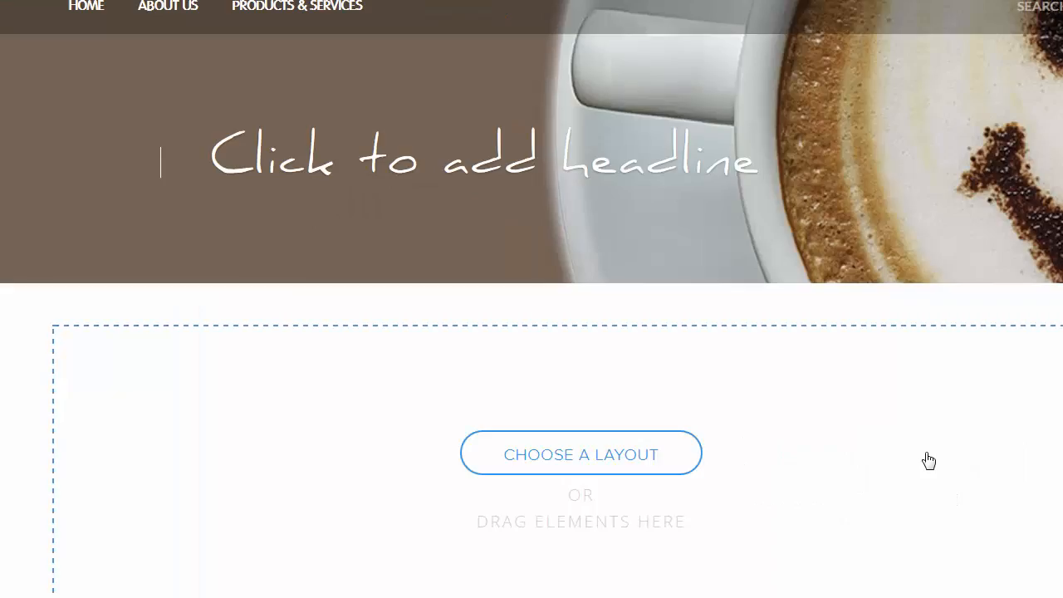
Step: Apply the Services layout with three alternating photo and text rows to the Products & Services page, keep it, and save the page
left_click(584, 449)
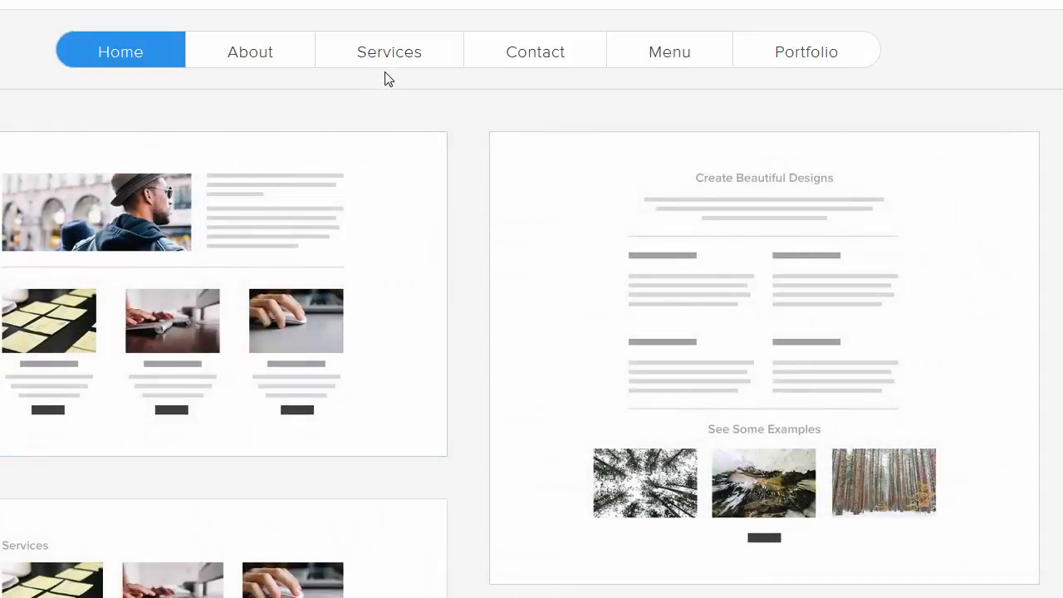
left_click(388, 53)
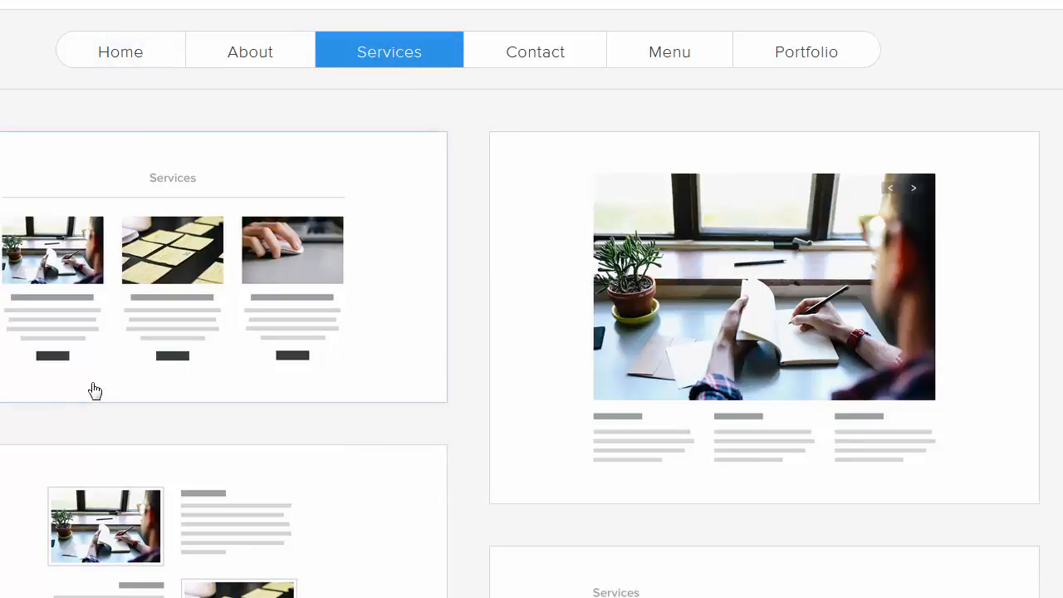
scroll(532, 342, "down", 6)
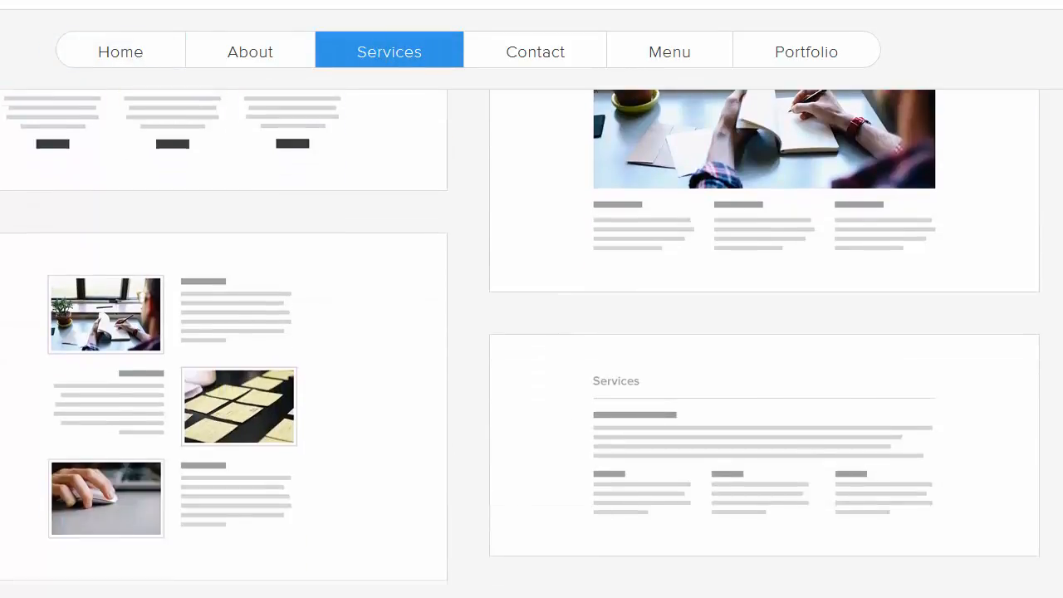
scroll(532, 342, "down", 5)
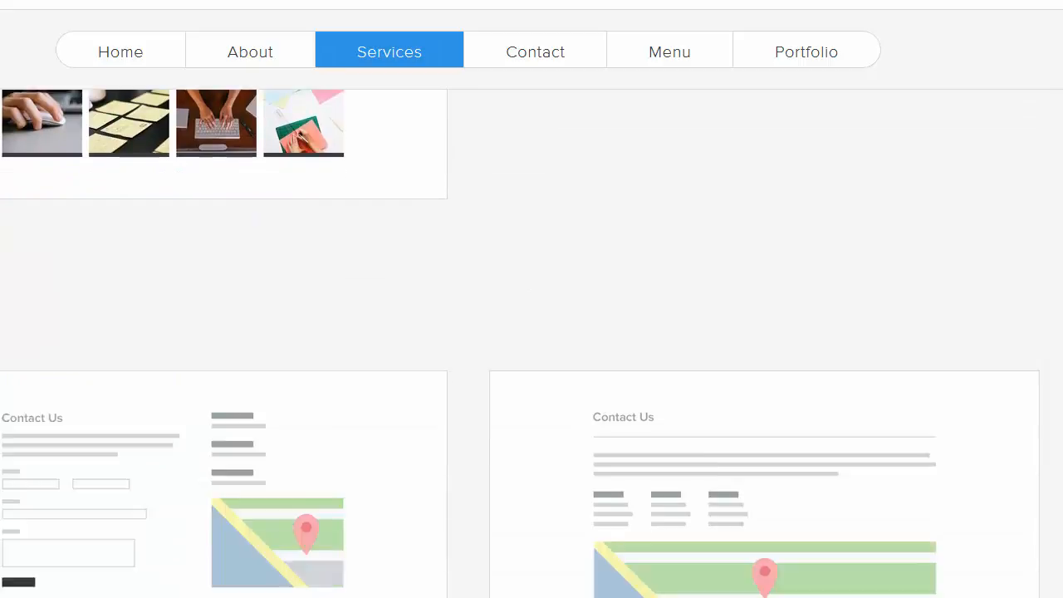
scroll(531, 342, "up", 7)
scroll(532, 342, "up", 4)
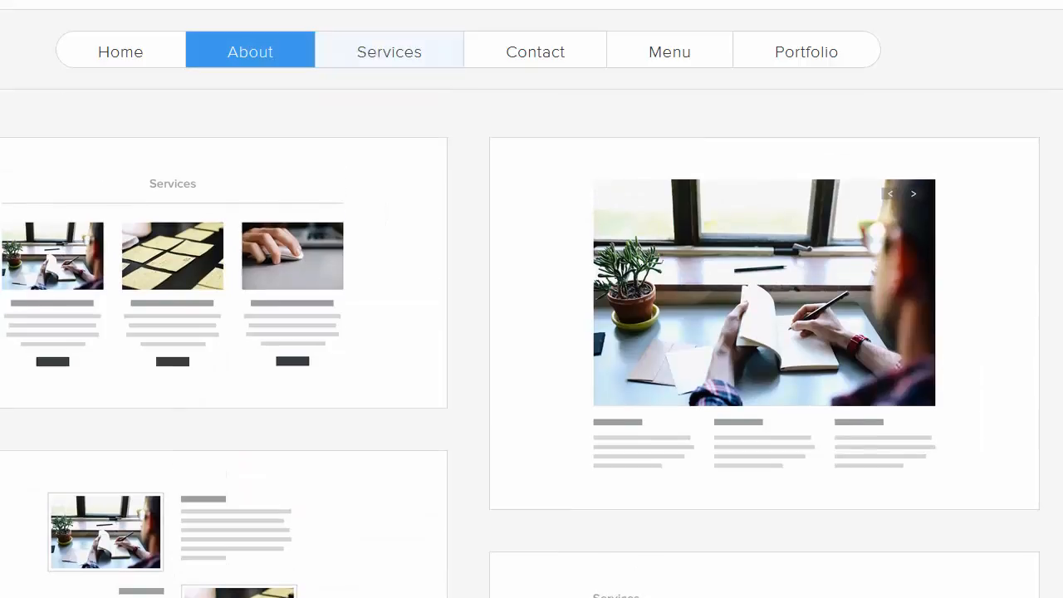
scroll(531, 343, "down", 3)
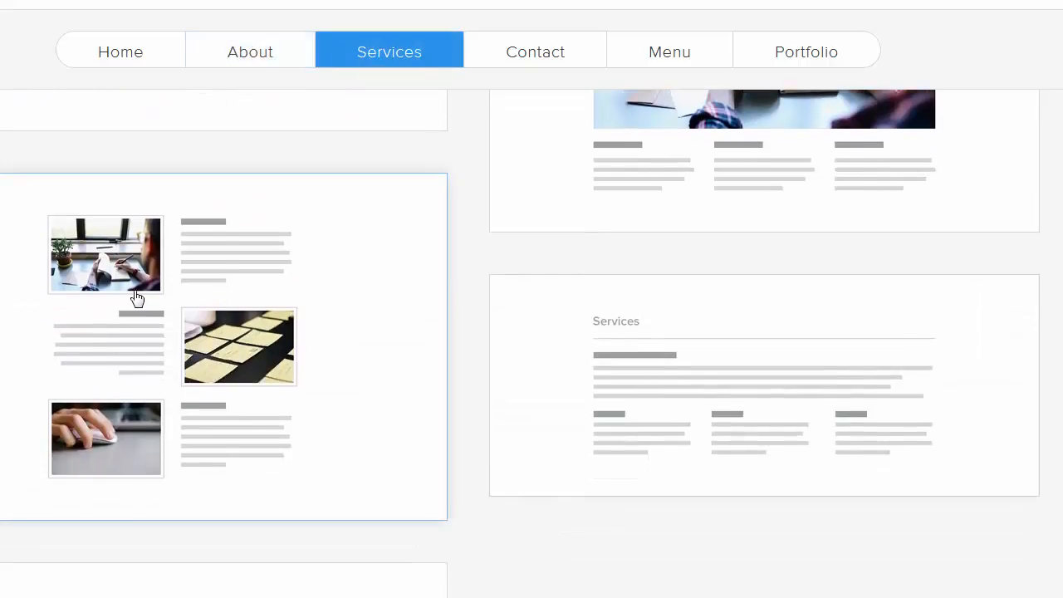
left_click(138, 299)
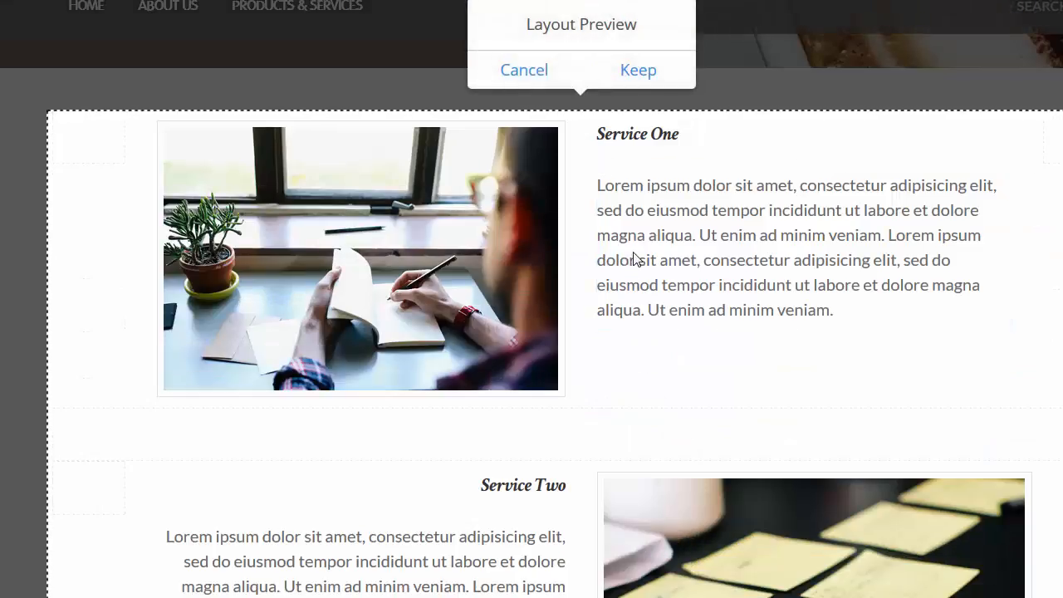
left_click(636, 70)
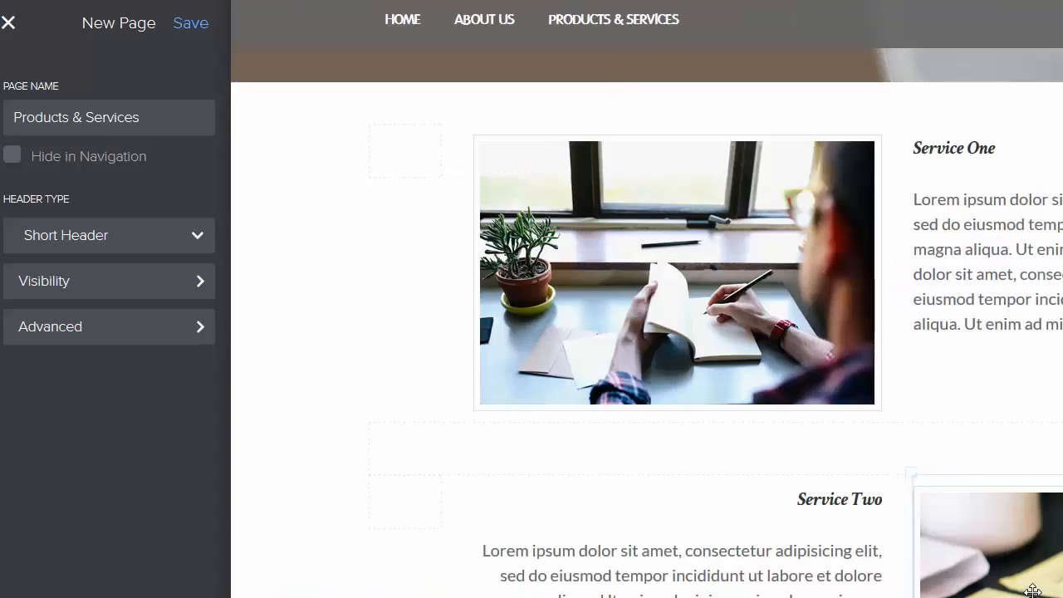
left_click(187, 24)
Step: Add a standard page named Meet our People and set its header type to No Header
left_click(203, 25)
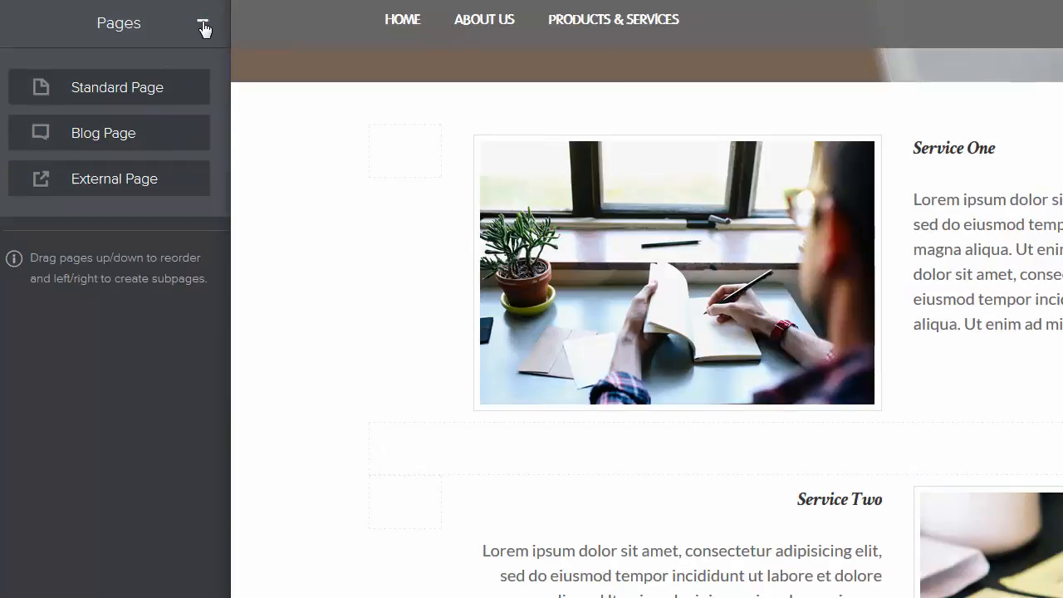
left_click(158, 87)
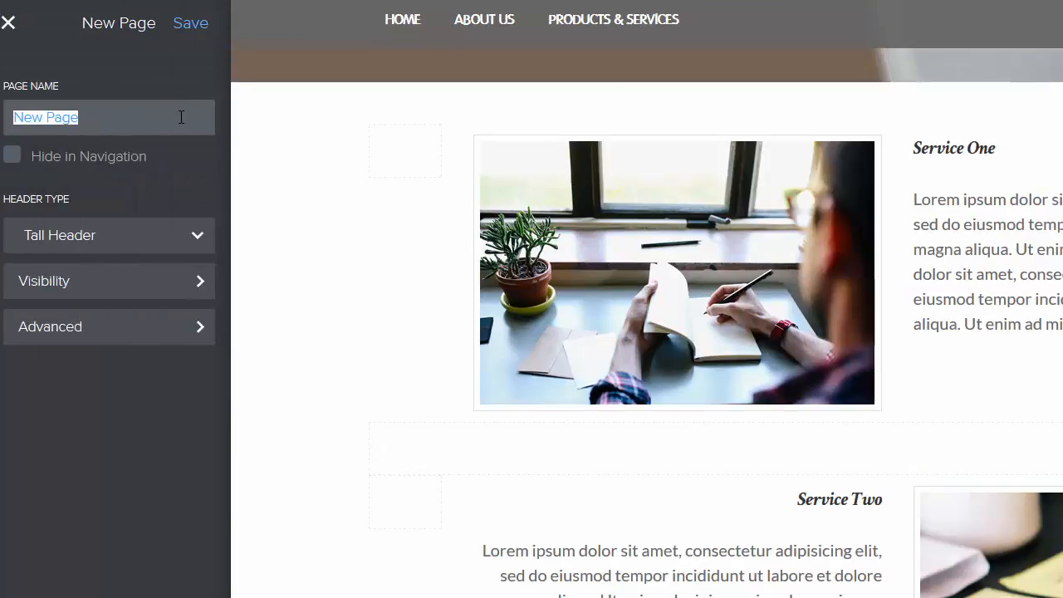
type("Meet our")
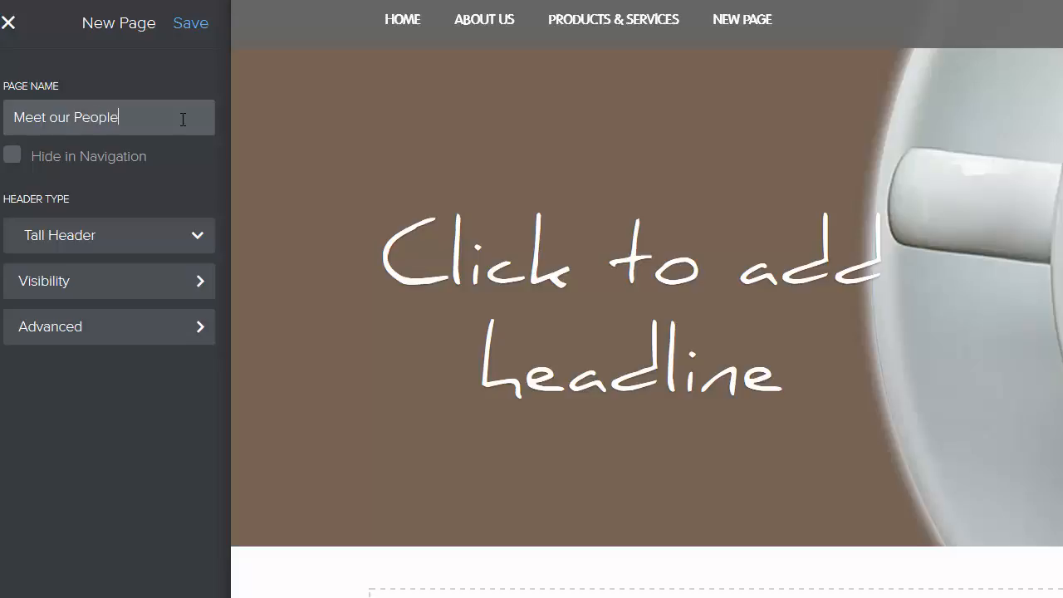
left_click(148, 231)
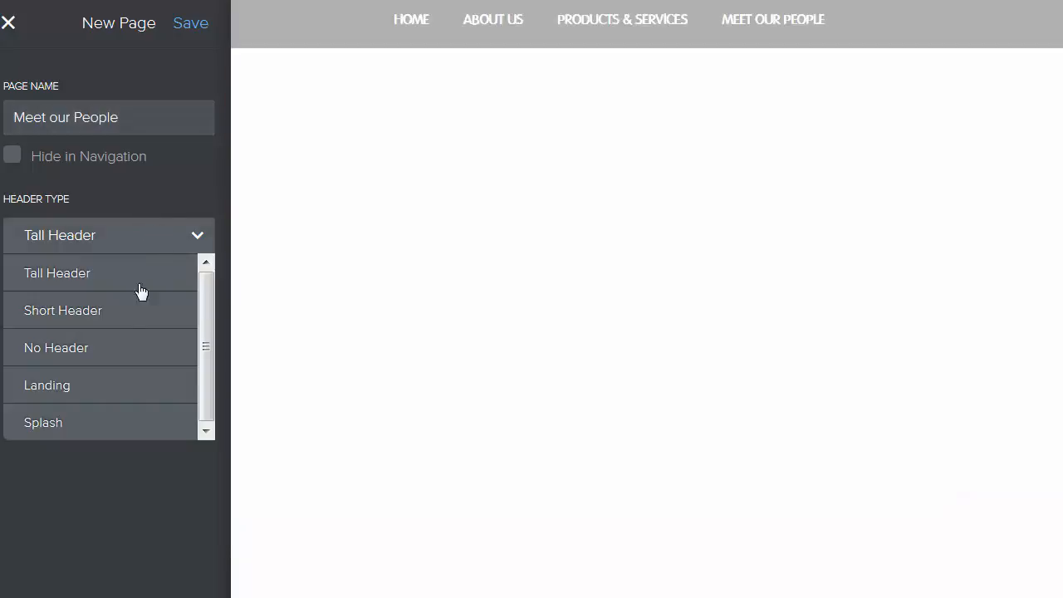
left_click(119, 349)
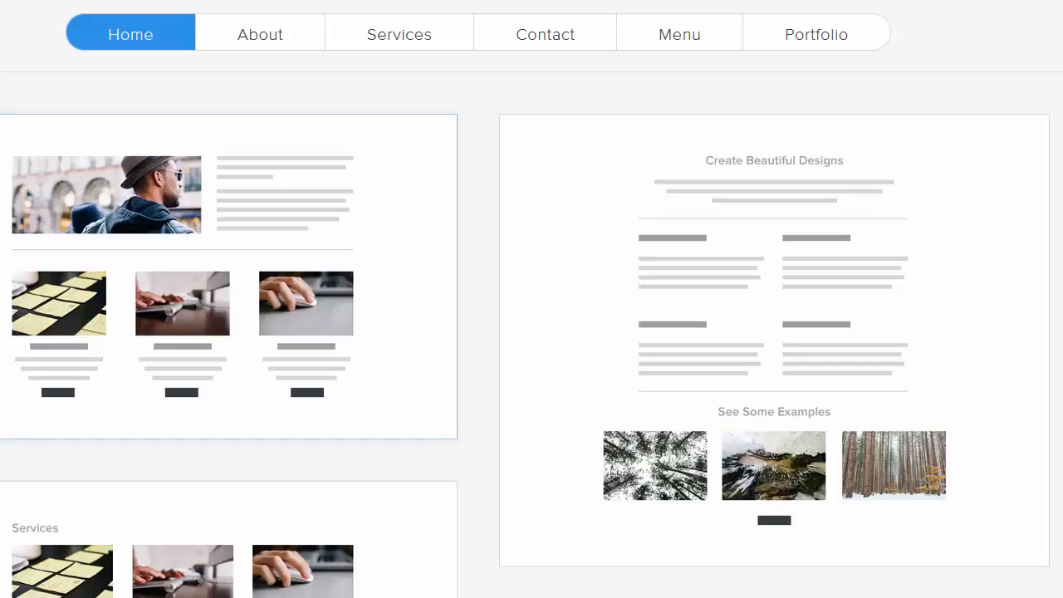
Step: Apply the About layout titled Meet the Team to the Meet our People page, keep it, and save the page
left_click(244, 42)
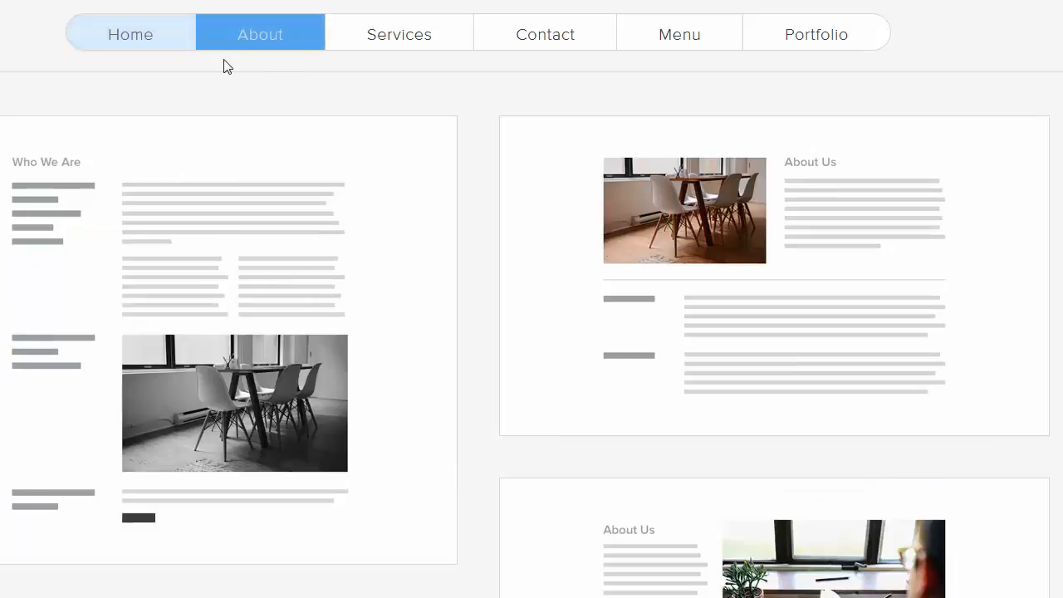
scroll(332, 283, "down", 10)
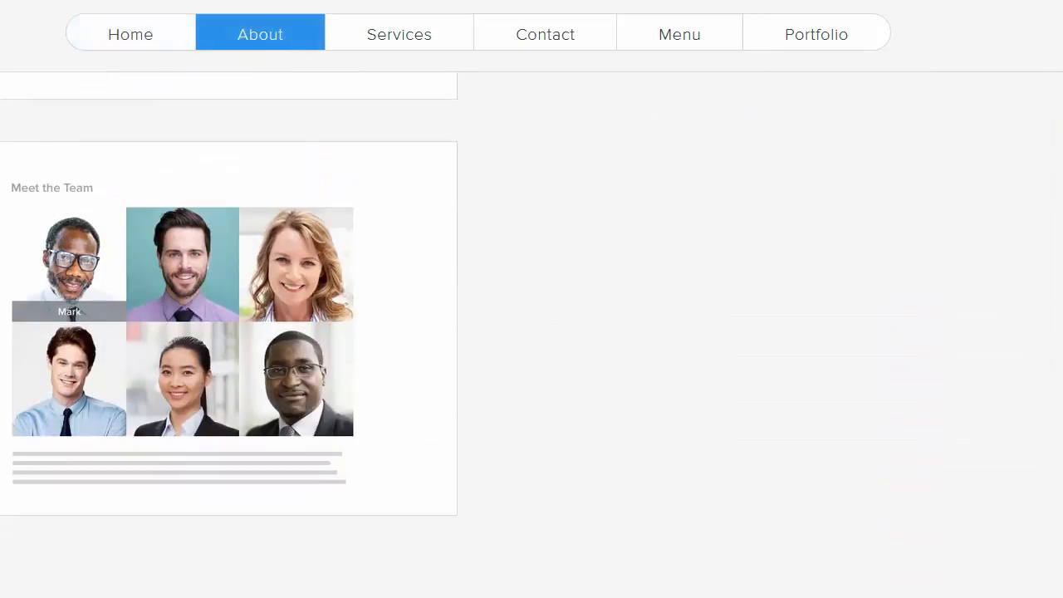
left_click(329, 281)
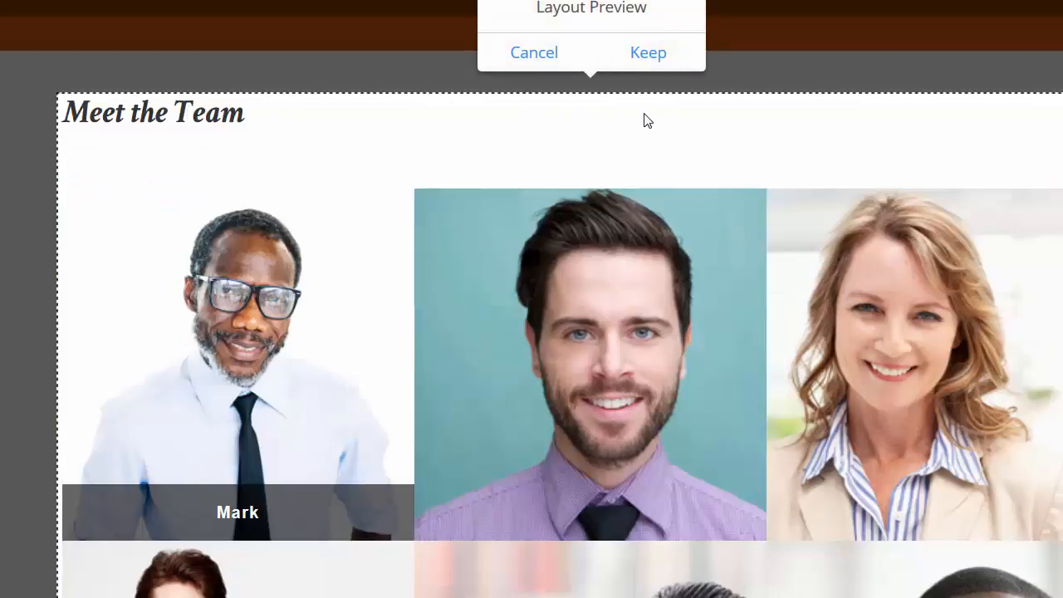
left_click(652, 64)
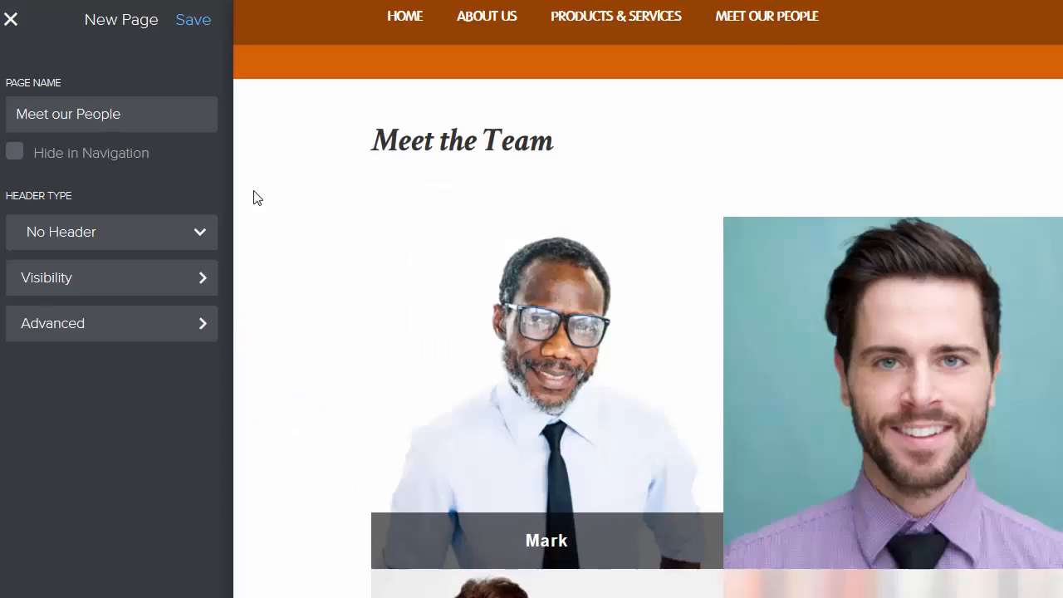
left_click(193, 21)
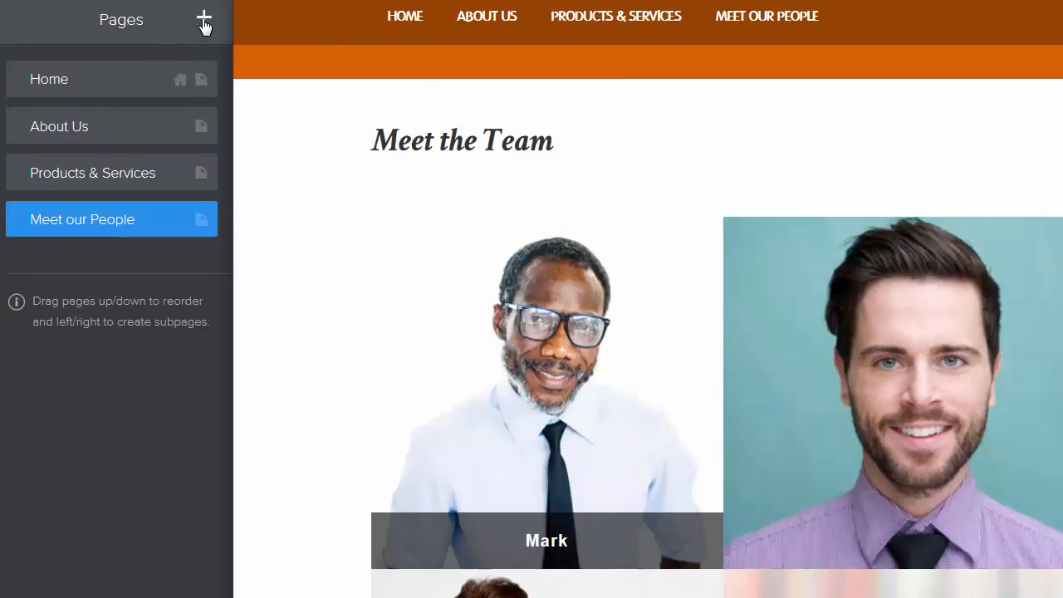
Step: Add a standard page named Location and set its header type to No Header
left_click(204, 20)
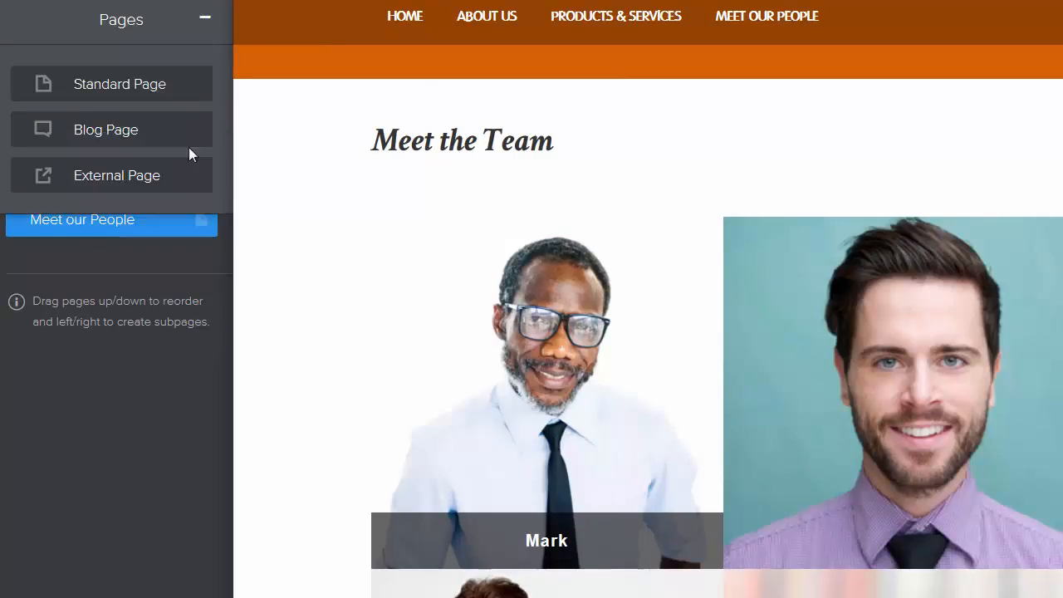
left_click(164, 91)
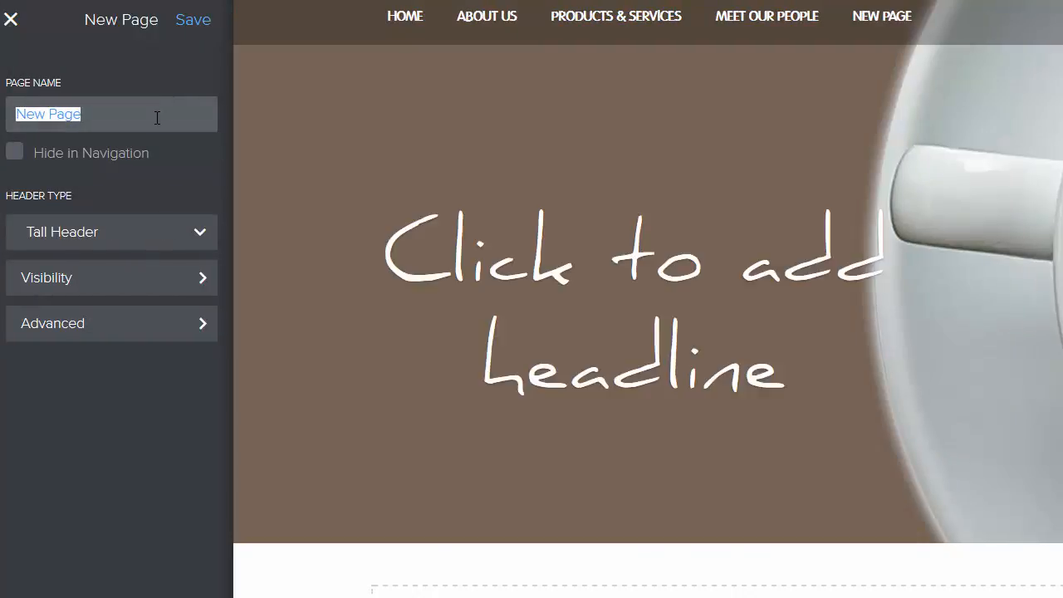
type("Location")
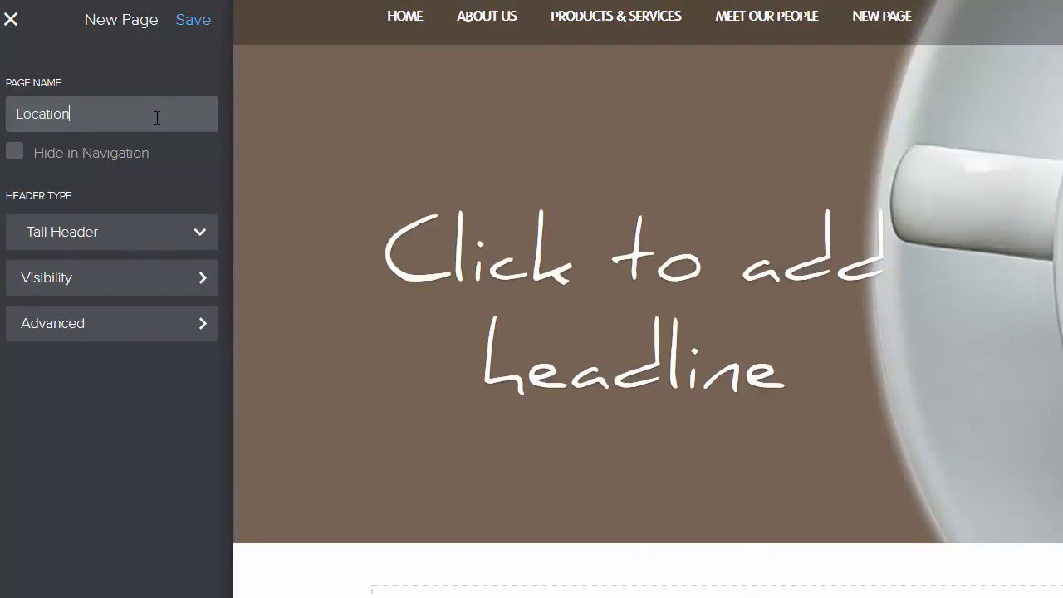
left_click(147, 238)
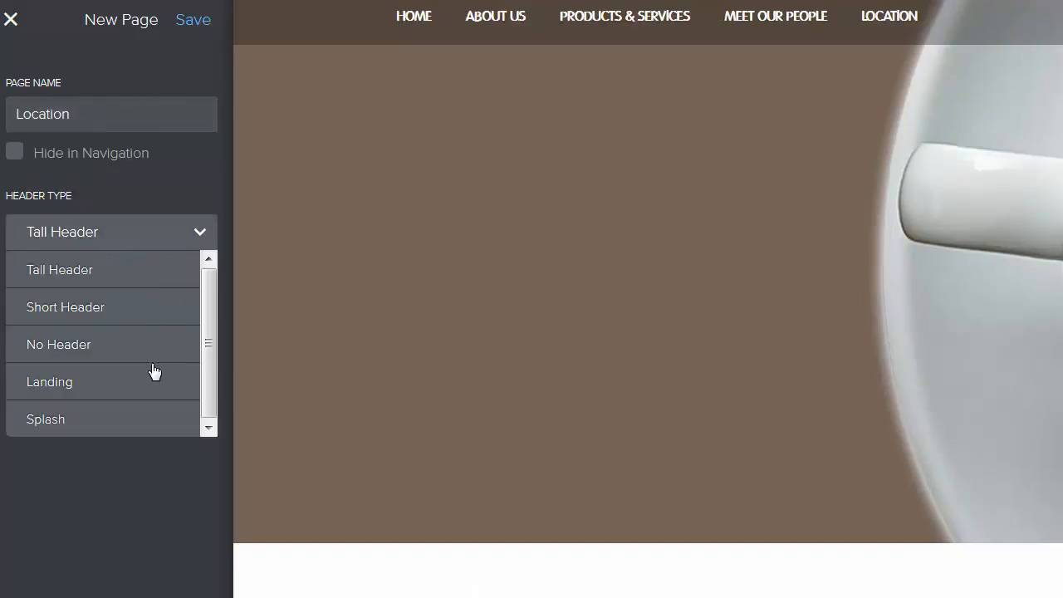
left_click(153, 354)
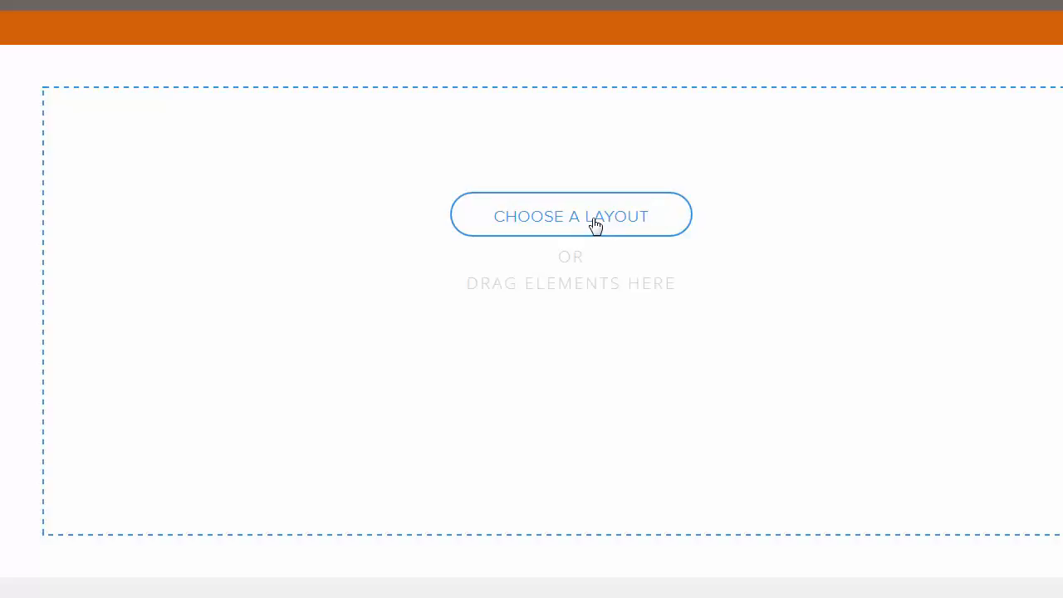
Step: Choose the Home layout with a headline above a photo grid for the Location page
left_click(596, 224)
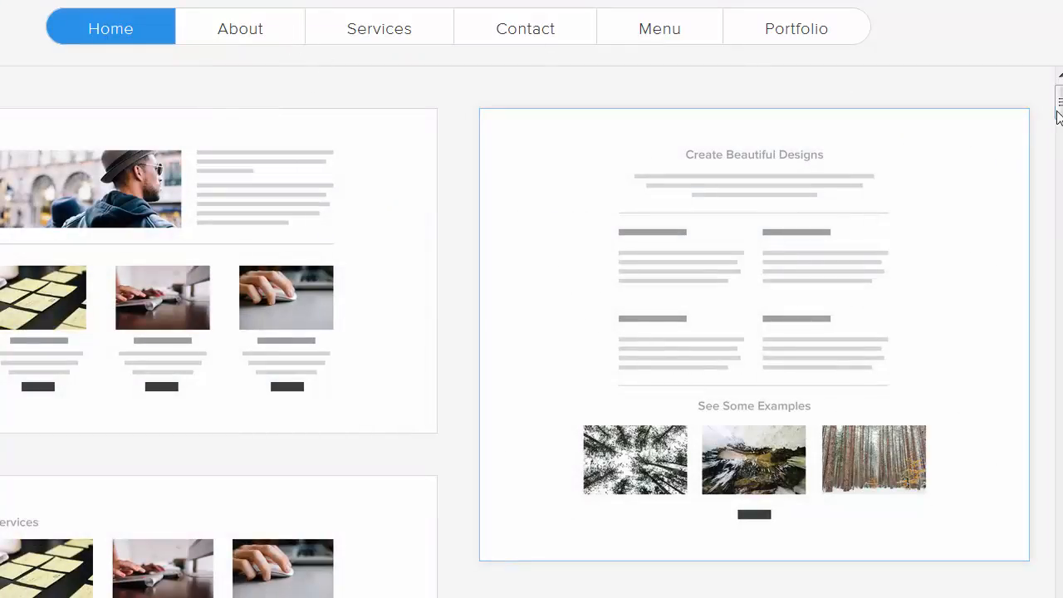
left_click_drag(1060, 107, 1060, 174)
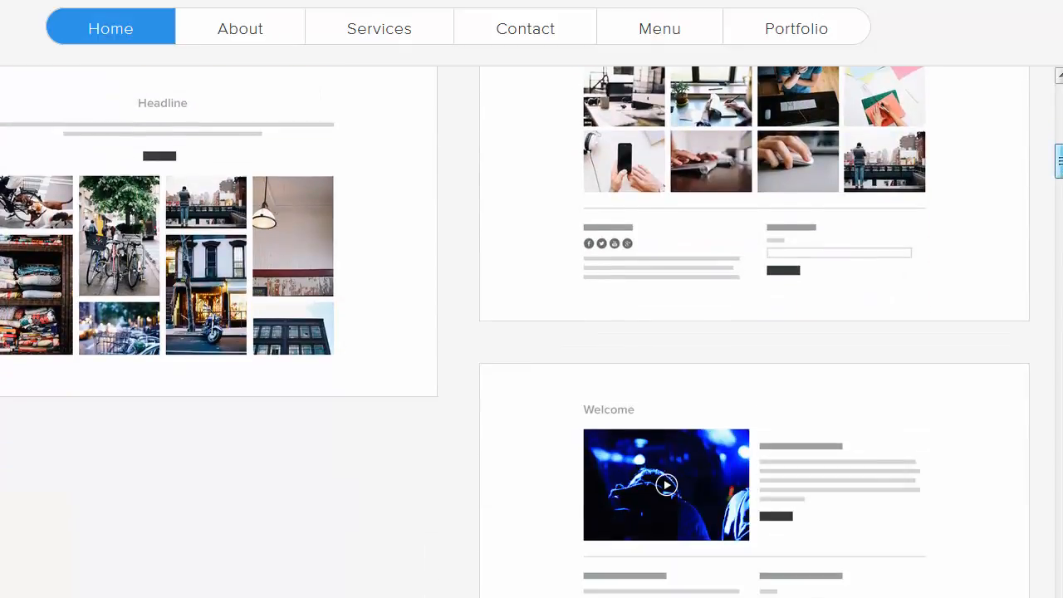
left_click(206, 218)
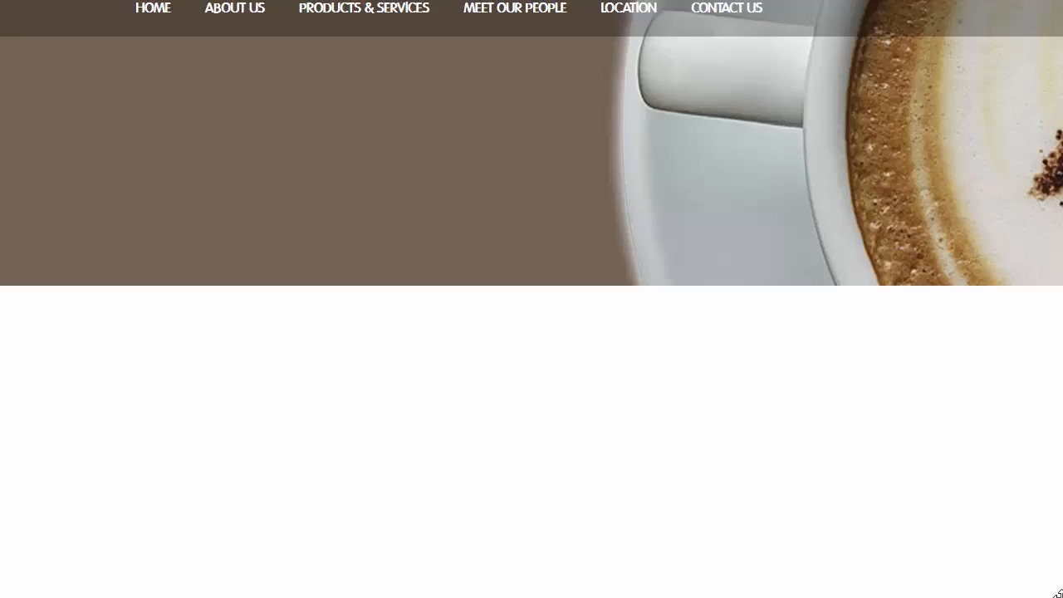
Step: Apply the Contact layout with the contact form beside the contact details and map to the Contact Us page, and keep it
left_click(623, 464)
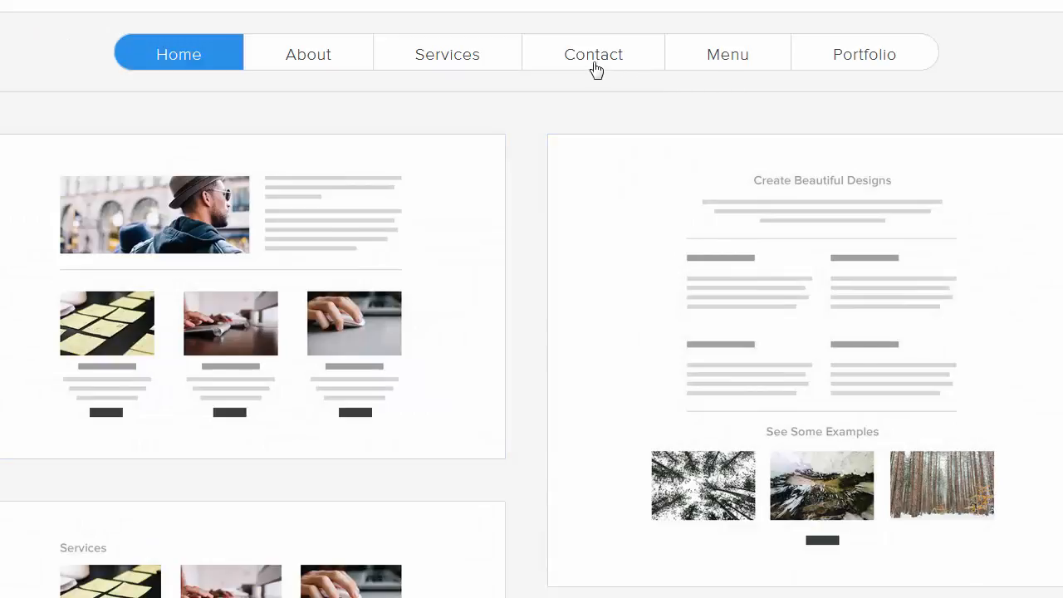
left_click(594, 55)
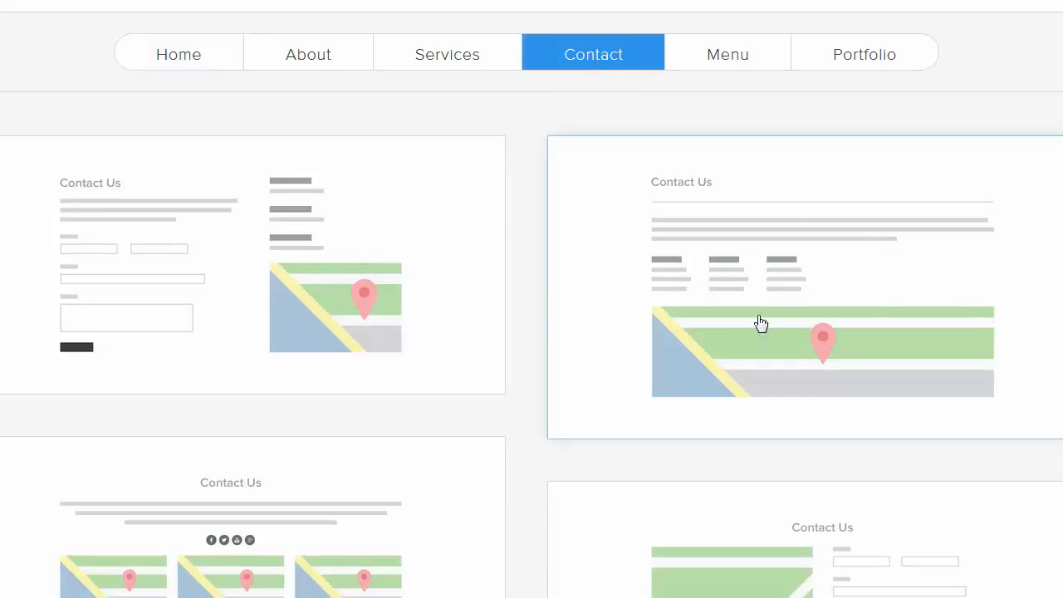
left_click(330, 290)
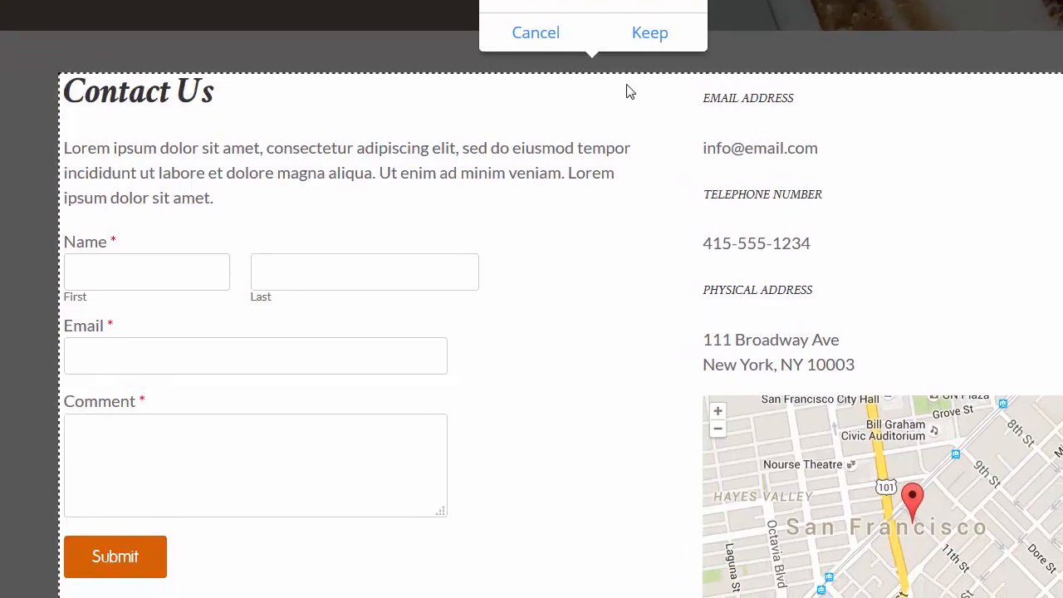
left_click(638, 31)
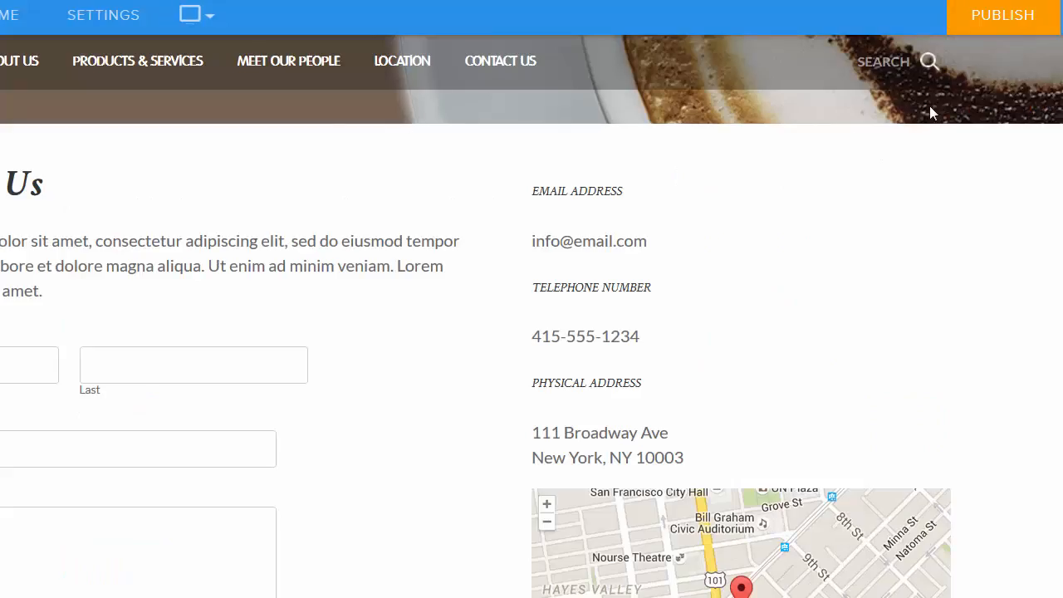
Step: Publish the website
left_click(999, 25)
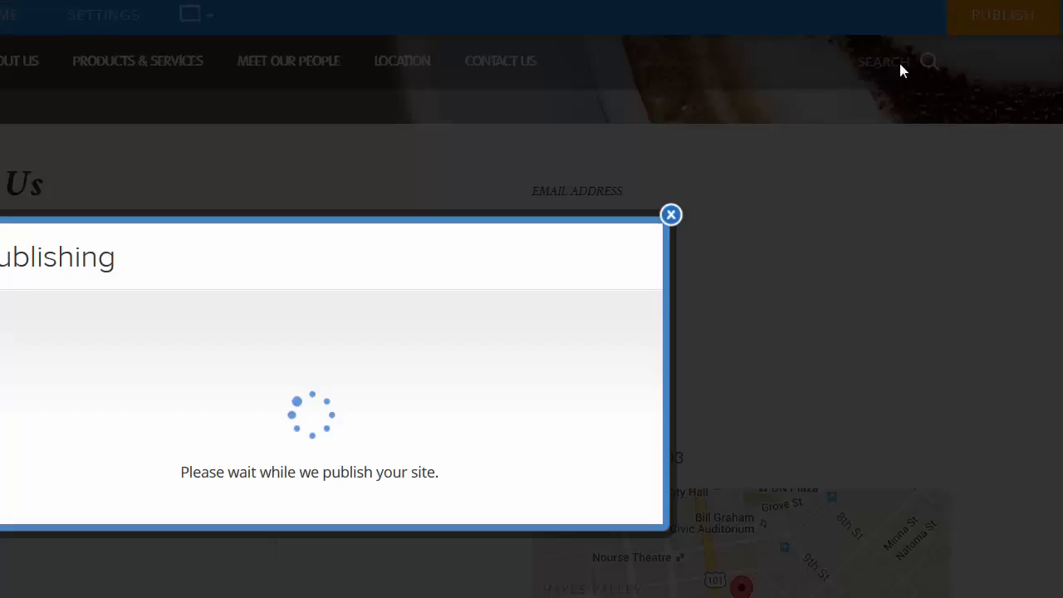